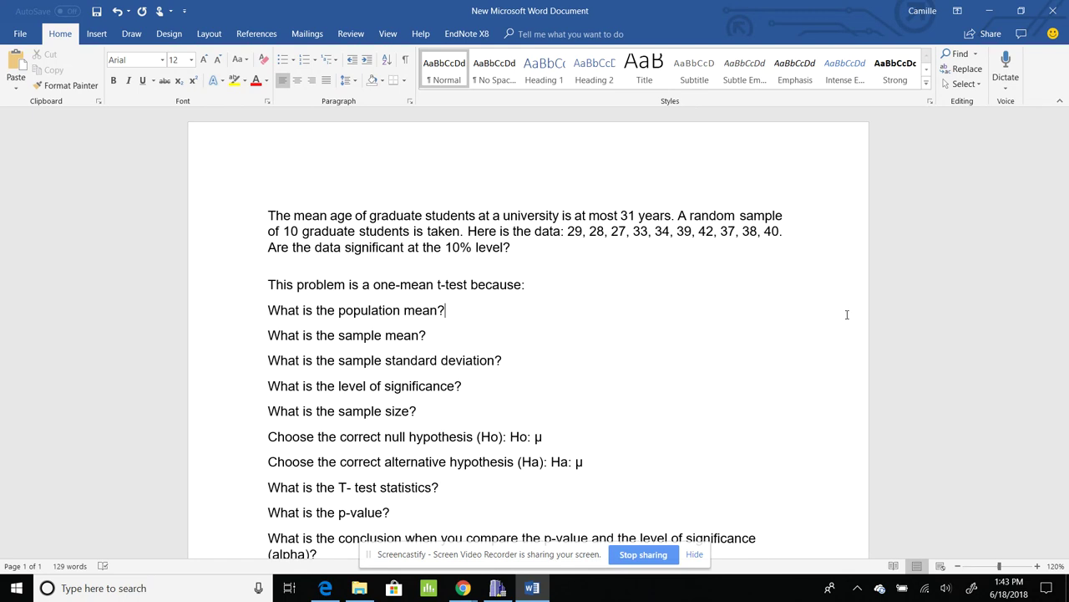
Justify the t-test with 'no population standard deviation' and give the population mean as '31 years'.
left_click(547, 286)
type("no population stan")
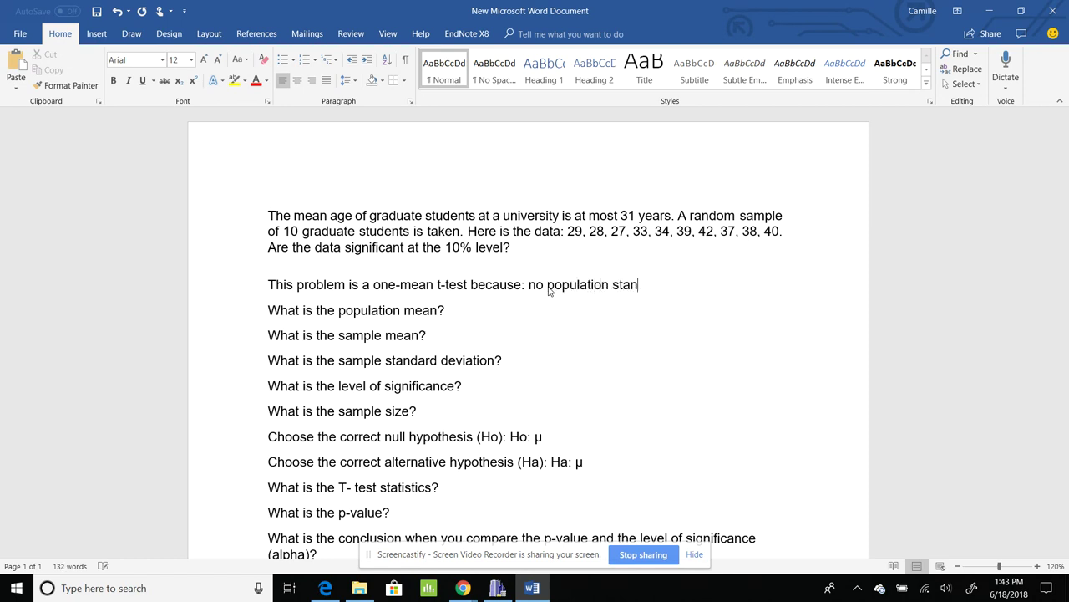
type("dard deviation")
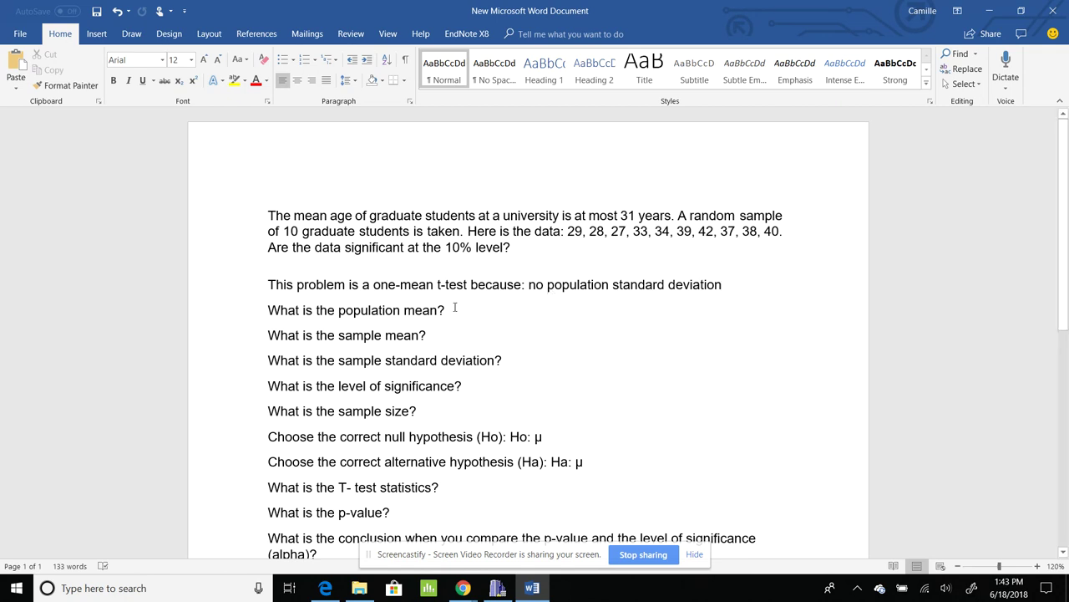
left_click(458, 309)
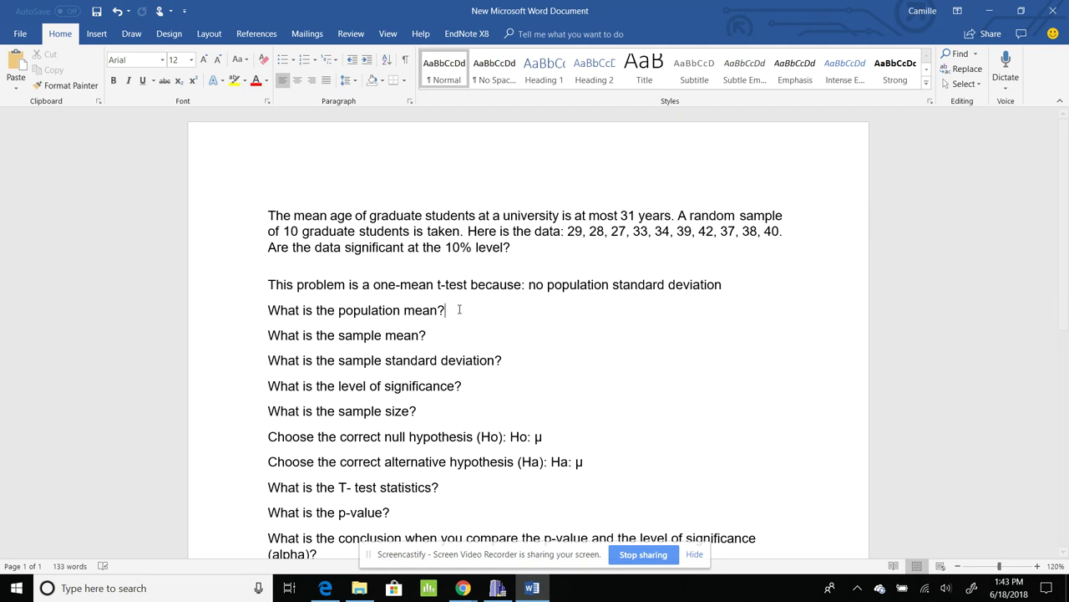
type("31 years")
left_click(454, 338)
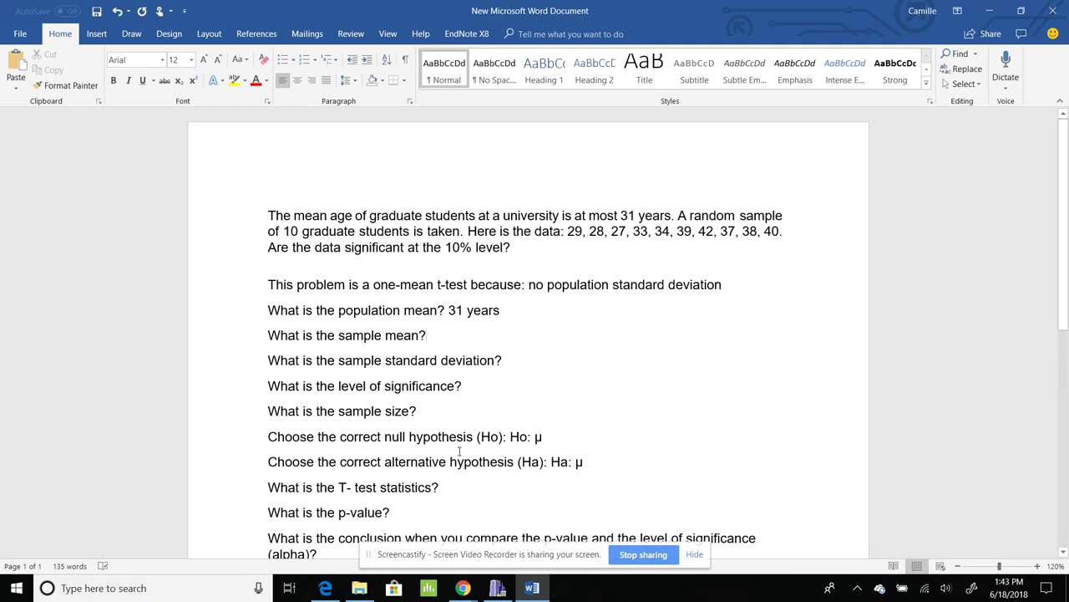
left_click(462, 588)
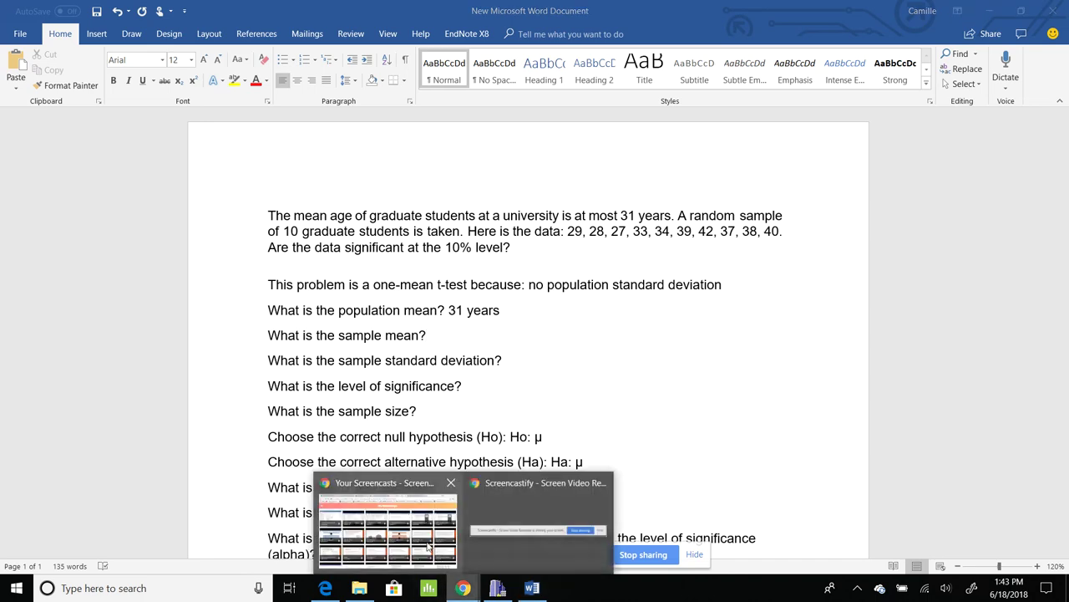
Enter 31 as the population mean in the single sample t-test calculator.
left_click(431, 547)
left_click(723, 7)
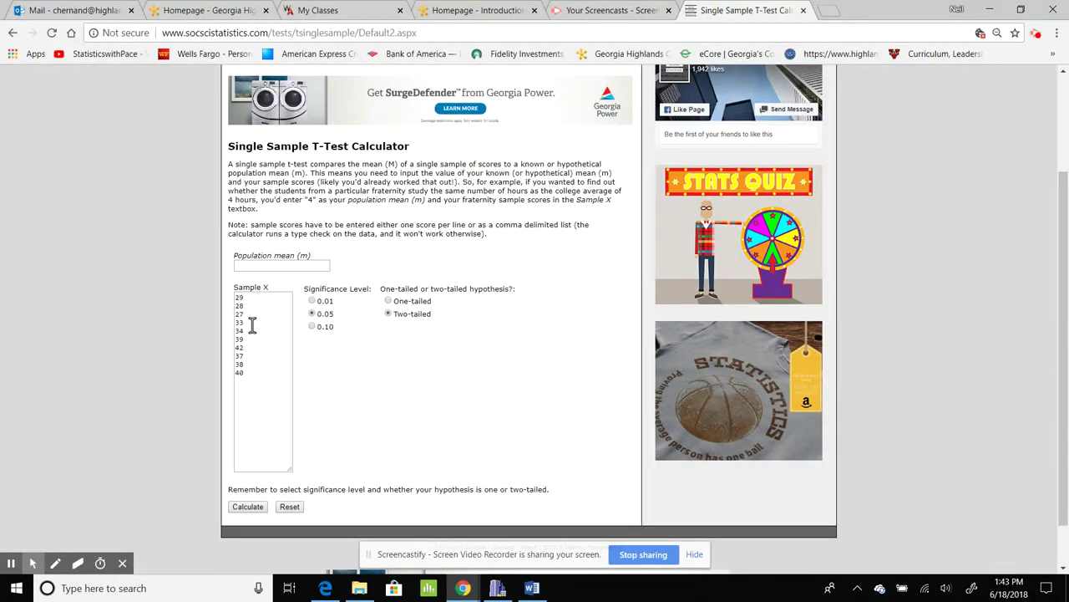
left_click(255, 266)
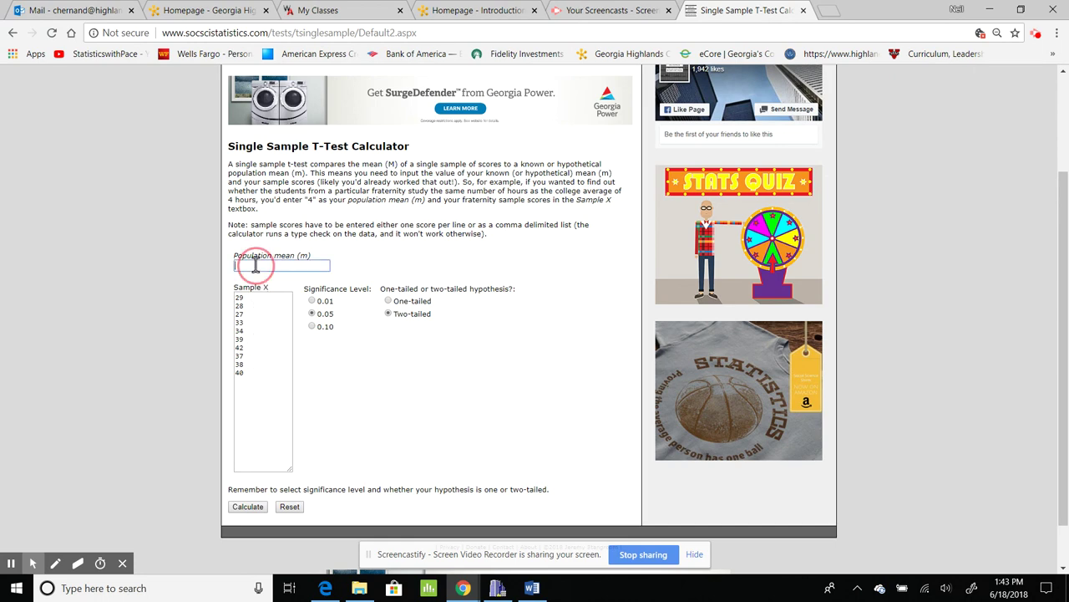
type("31")
Answer the significance level as '10% or .10' and the sample size as 10.
left_click(532, 588)
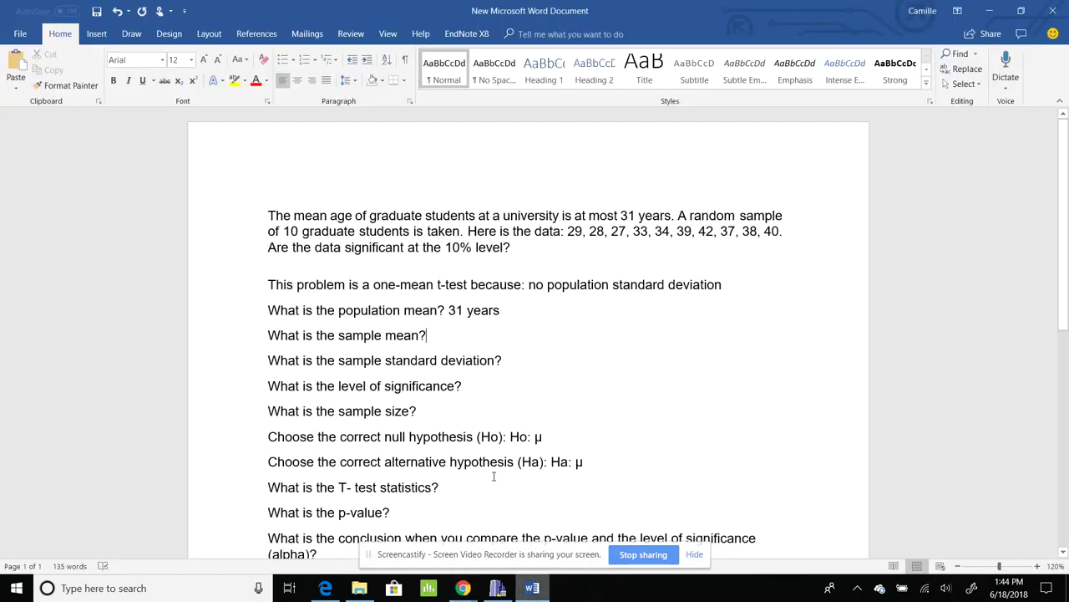
left_click(438, 334)
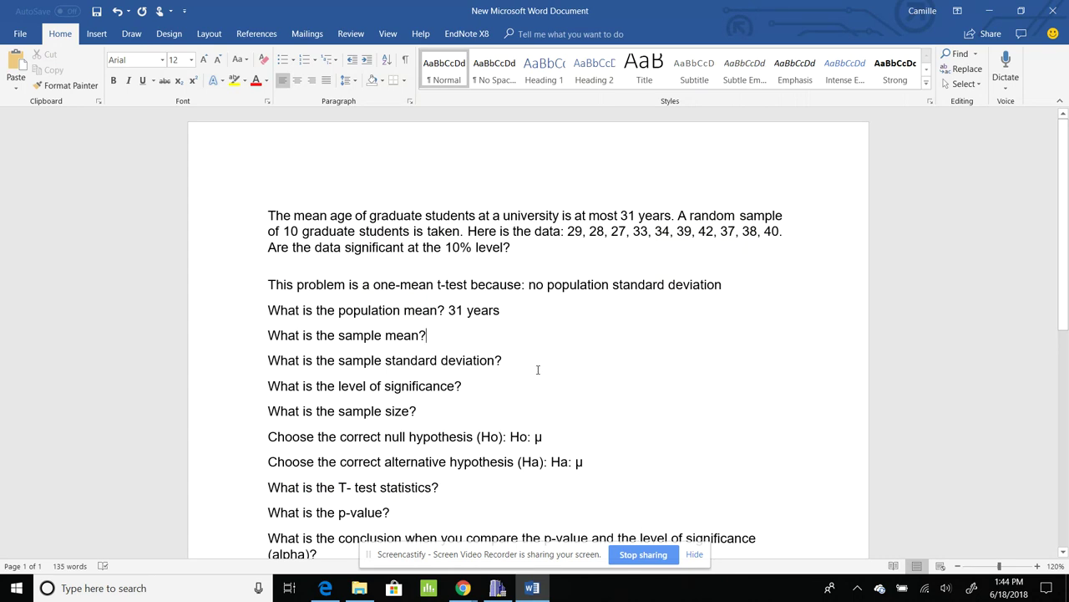
left_click(505, 393)
type("10")
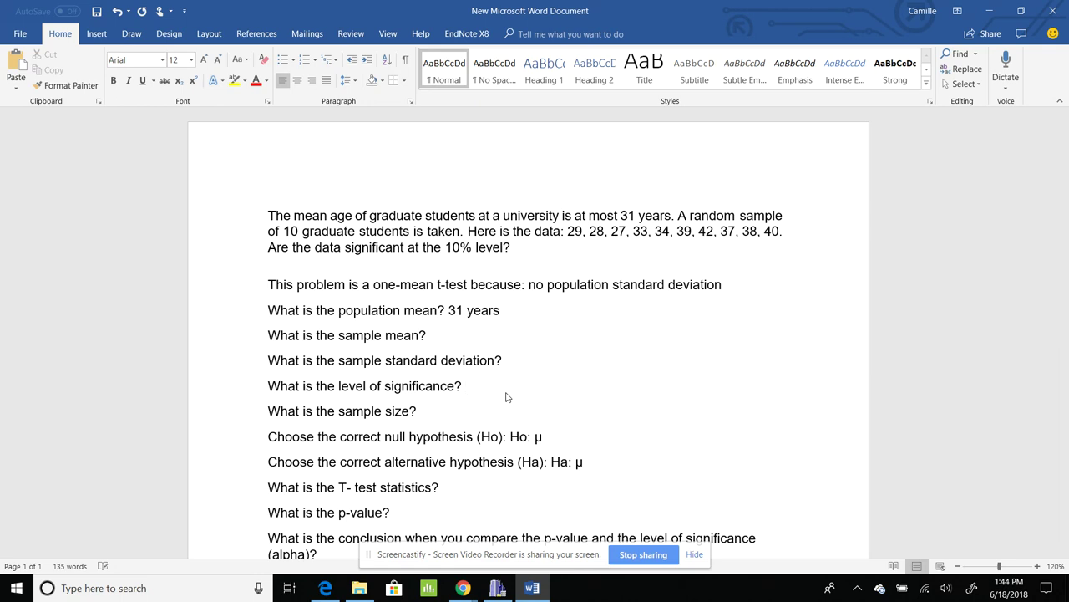
type("% or .10")
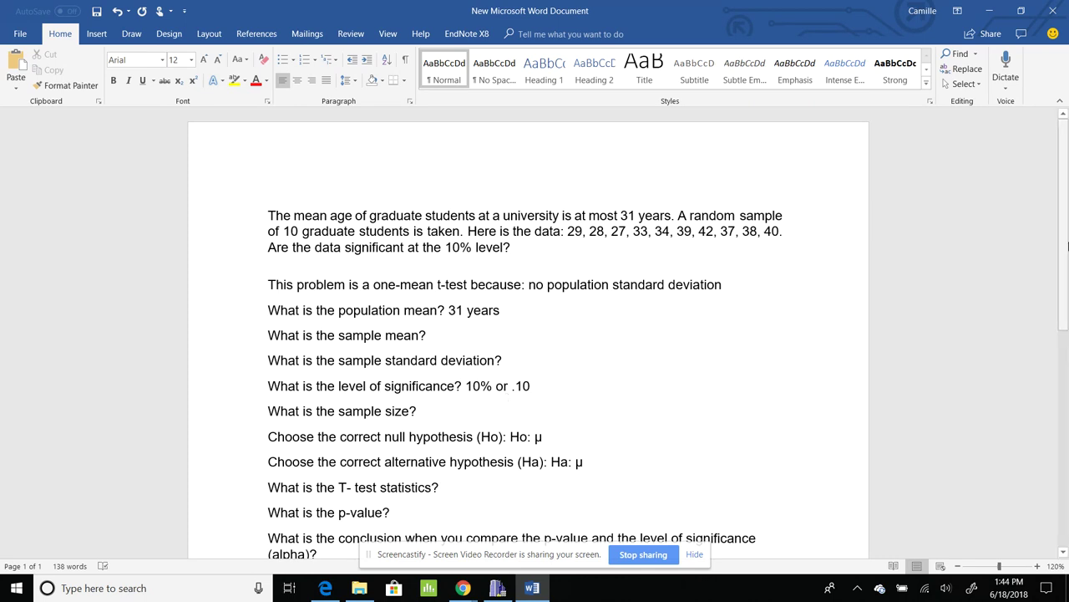
left_click(446, 413)
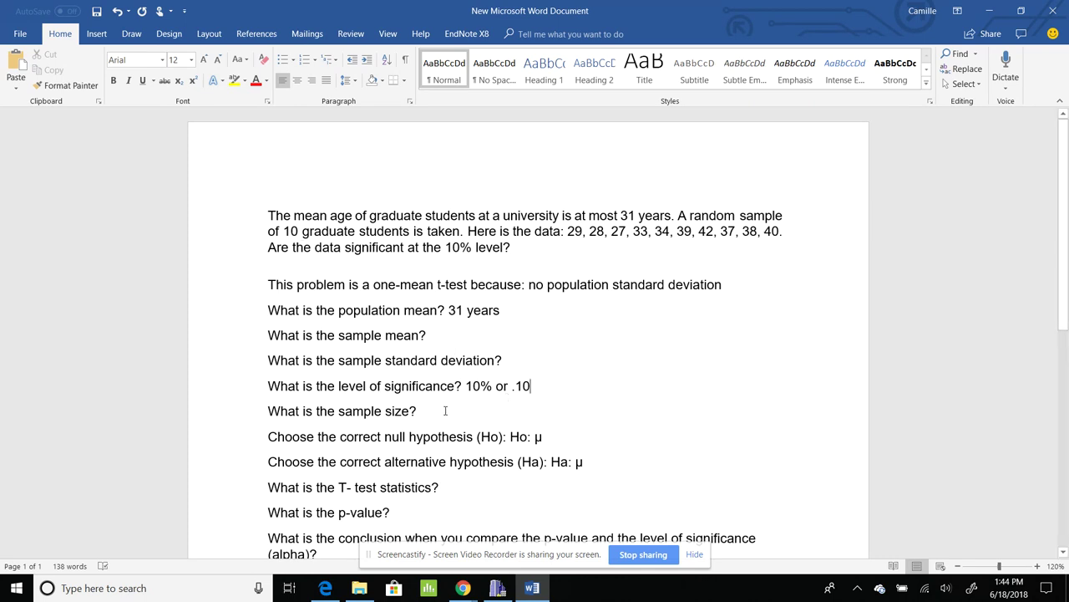
type("10")
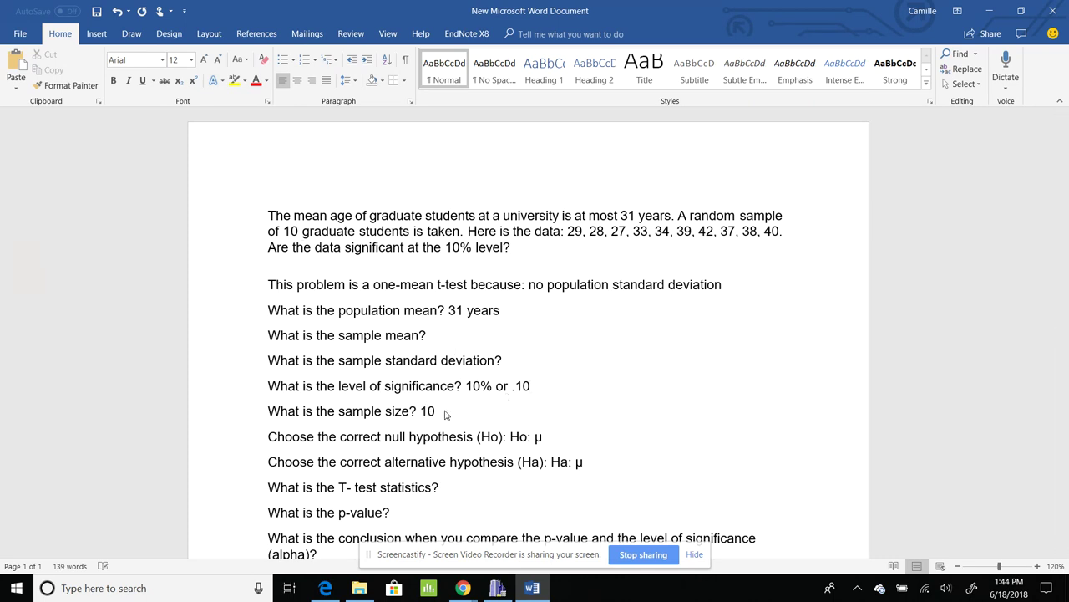
left_click(568, 433)
left_click(95, 35)
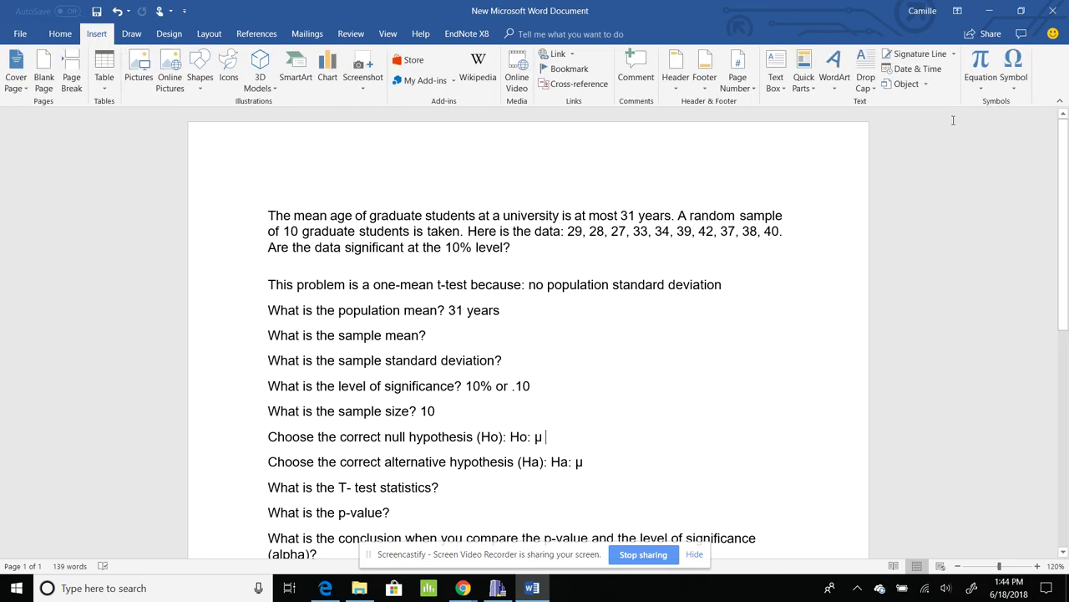
Finish the hypotheses as 'Ho: μ ≤ 31 years' and 'Ha: μ > 31 years'.
left_click(1017, 94)
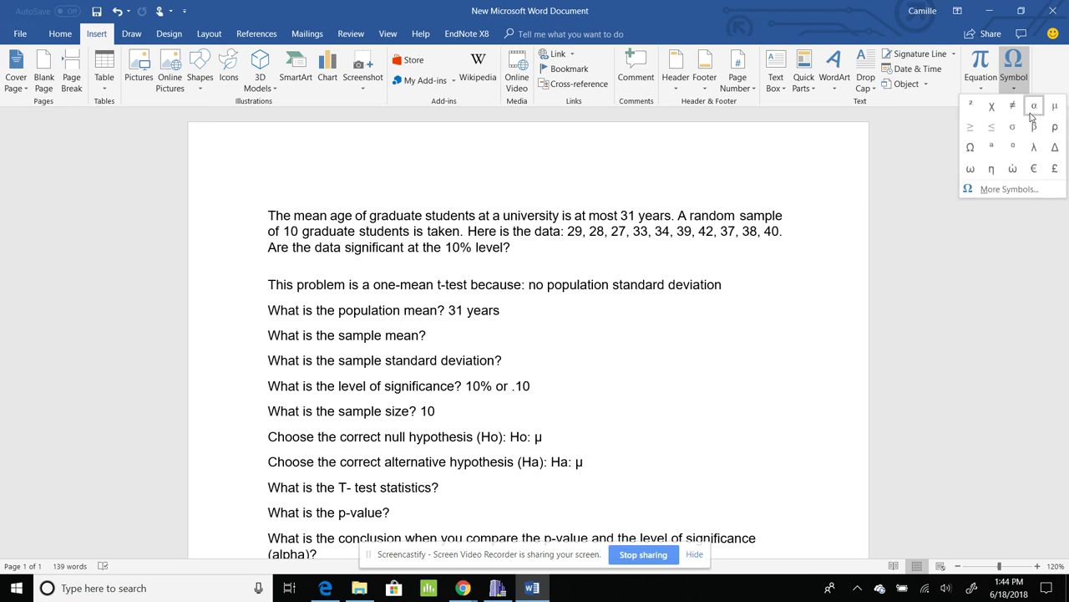
left_click(993, 127)
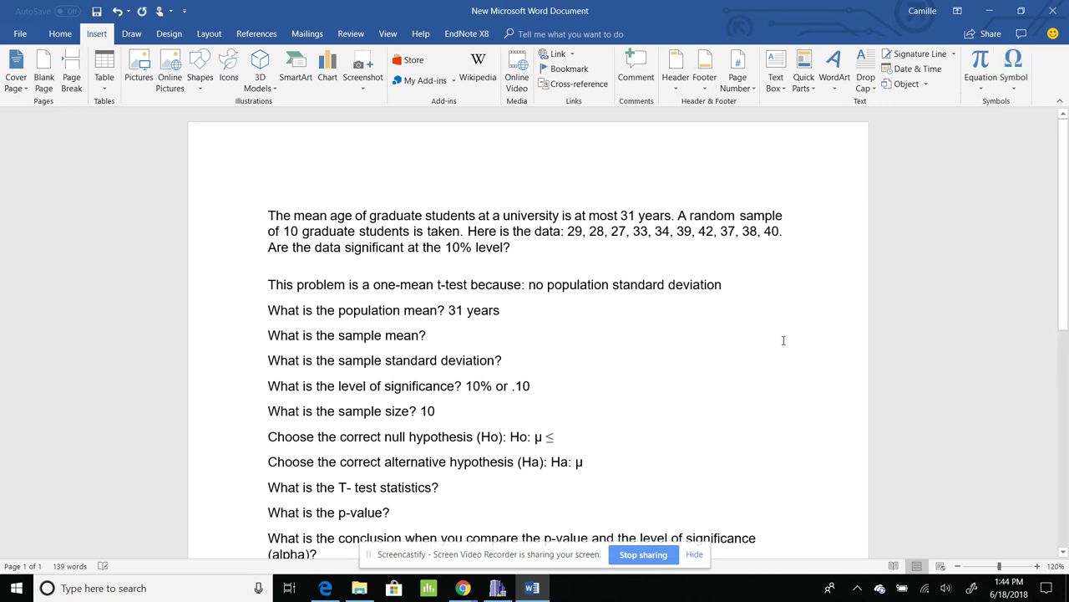
type("31 years")
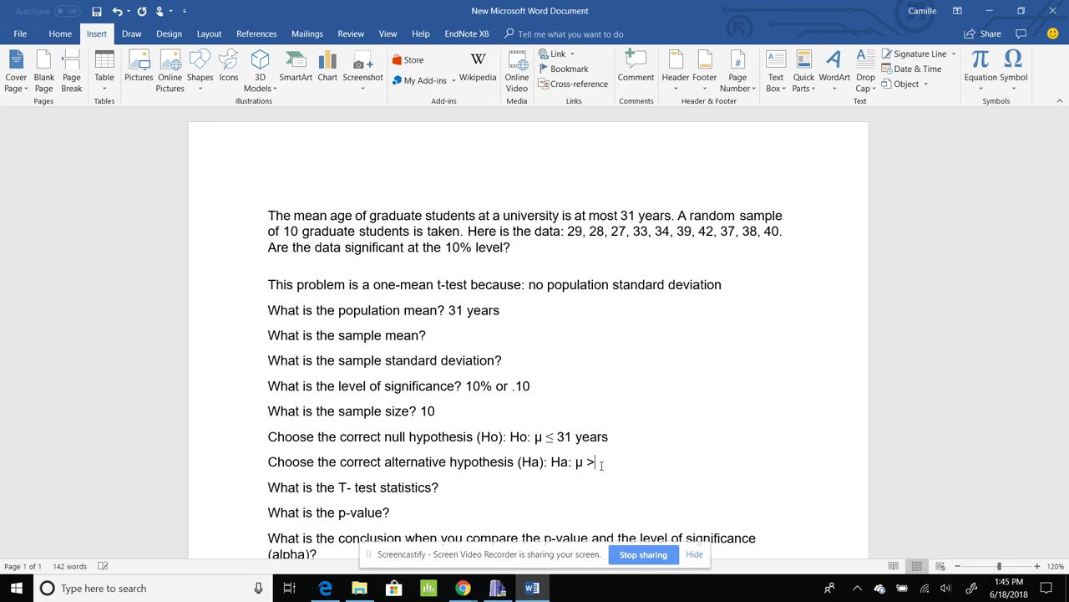
type("> 31 years")
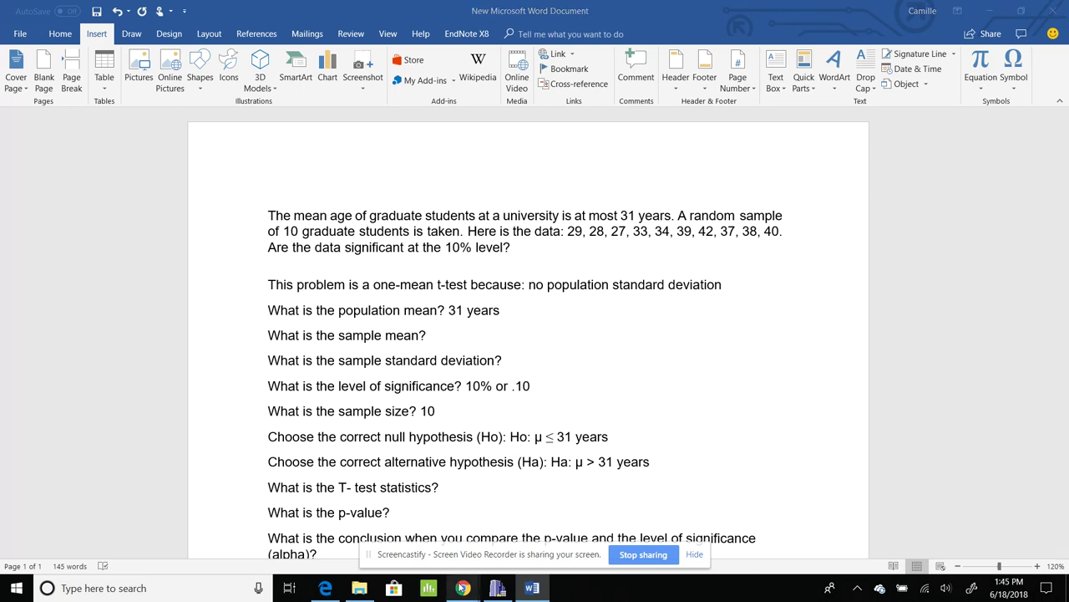
Set the calculator to 0.10 and one-tailed, then calculate t = 2.193402 and p = 0.02797.
mouse_move(462, 588)
left_click(429, 531)
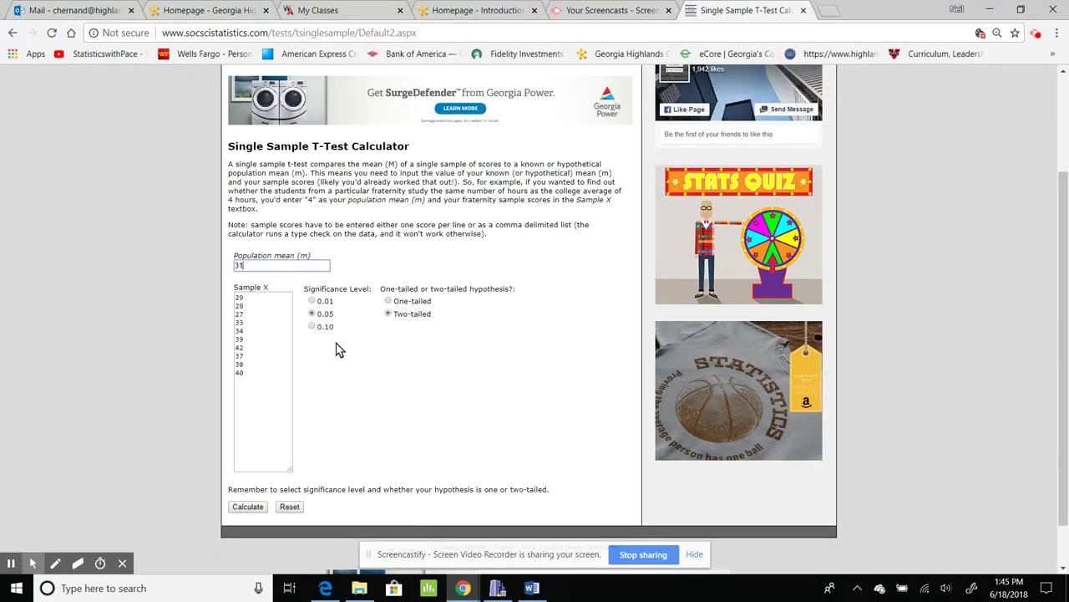
left_click(312, 326)
left_click(388, 300)
left_click(533, 587)
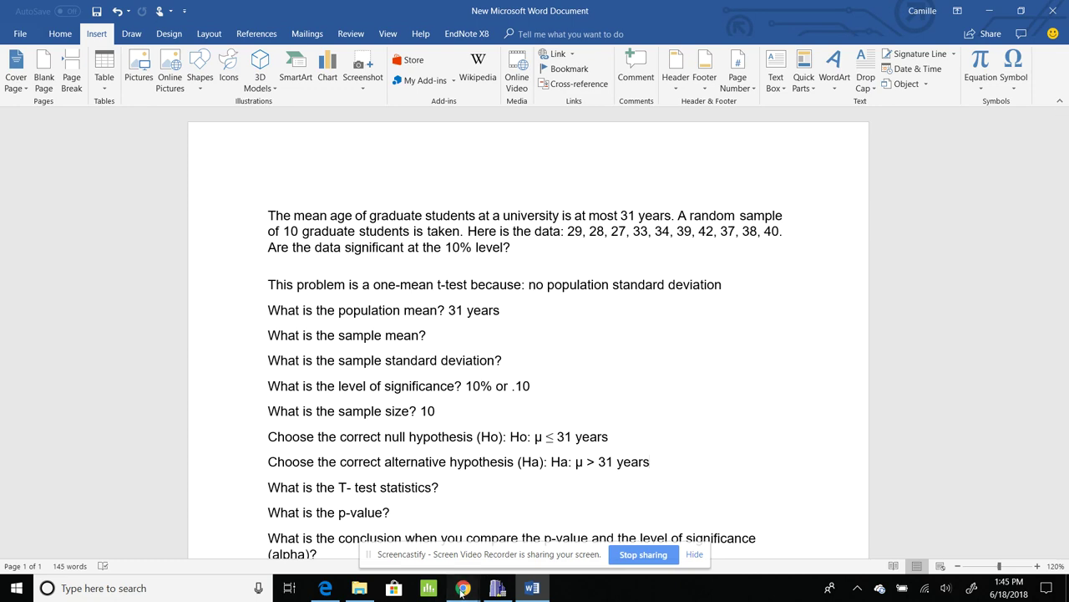
mouse_move(463, 587)
left_click(366, 503)
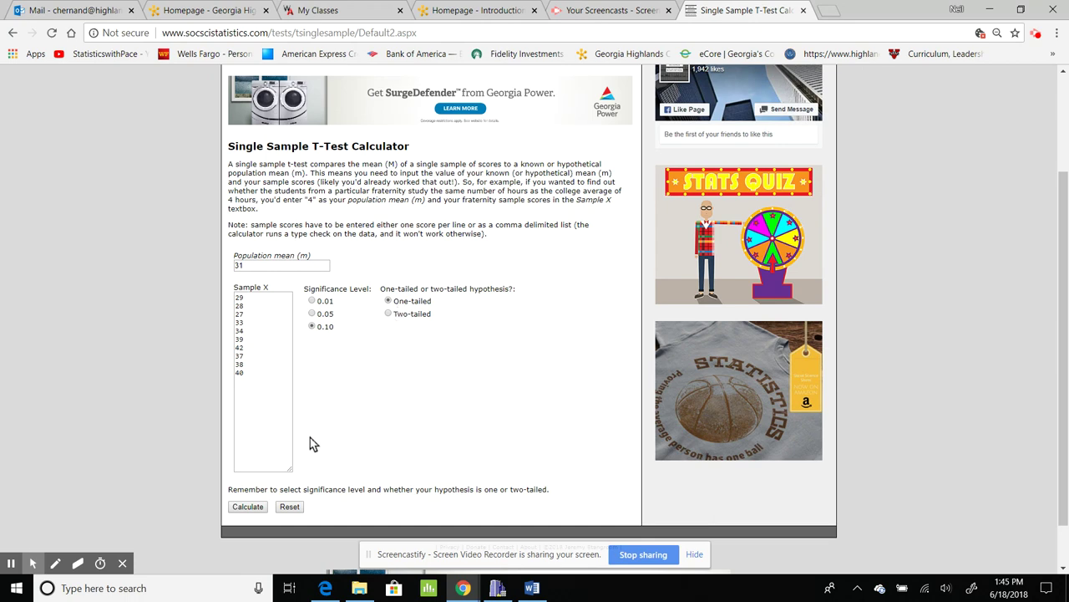
left_click(247, 508)
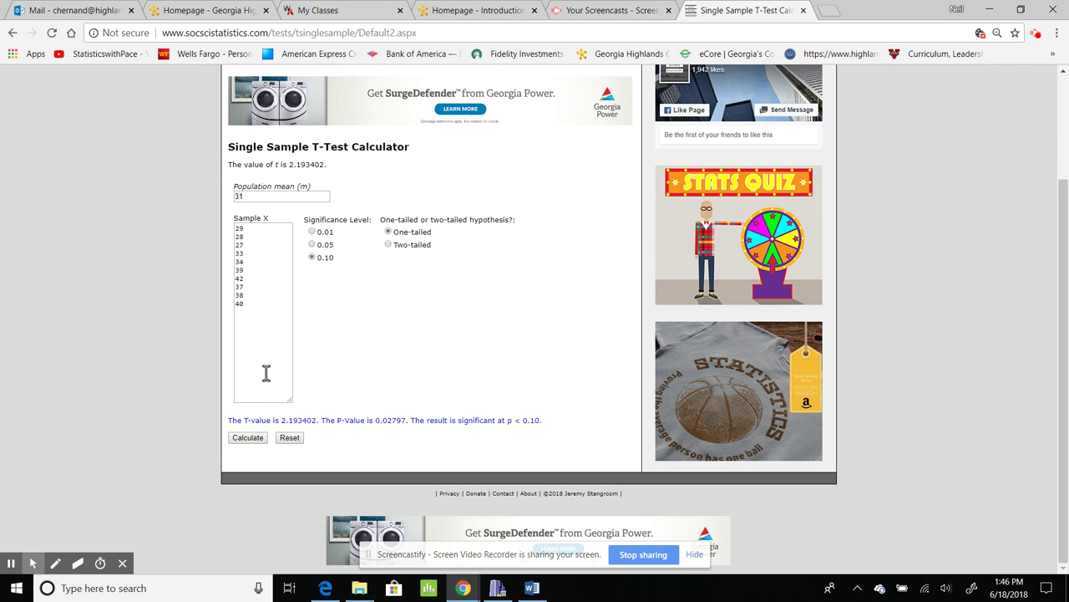
Paste the ten ages into the Mean, Median and Mode calculator to get mean 34.7.
left_click_drag(253, 312, 235, 227)
key("ctrl+c")
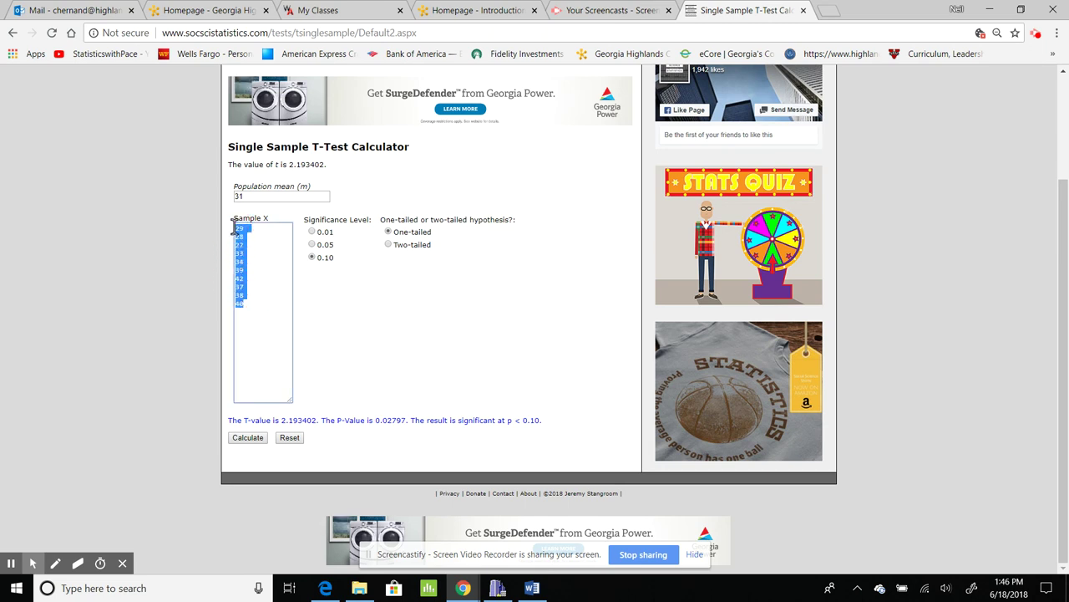
scroll(1051, 244, "up", 3)
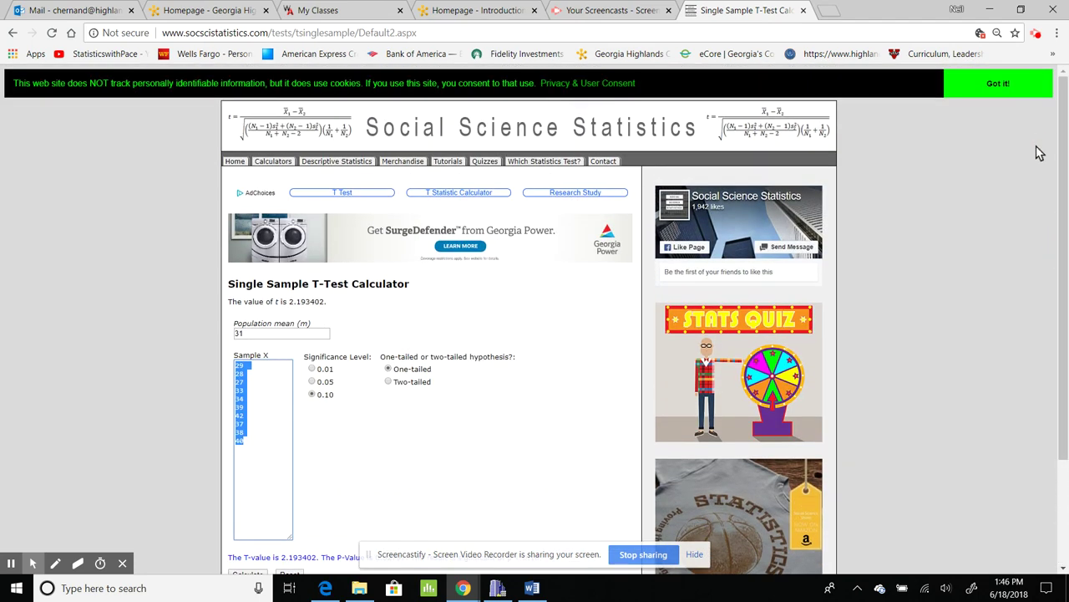
left_click(344, 161)
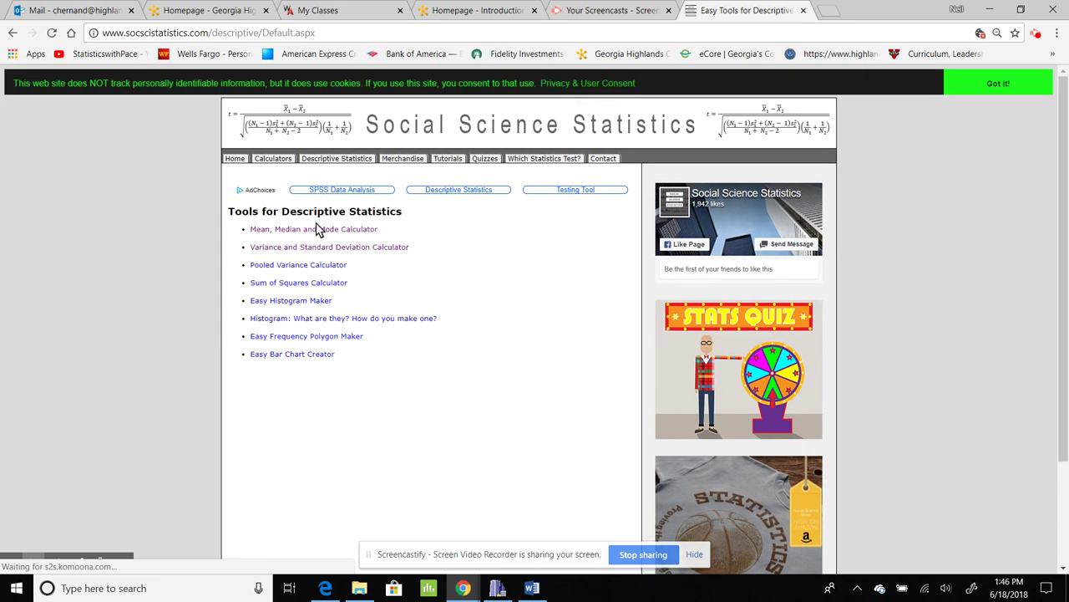
left_click(318, 230)
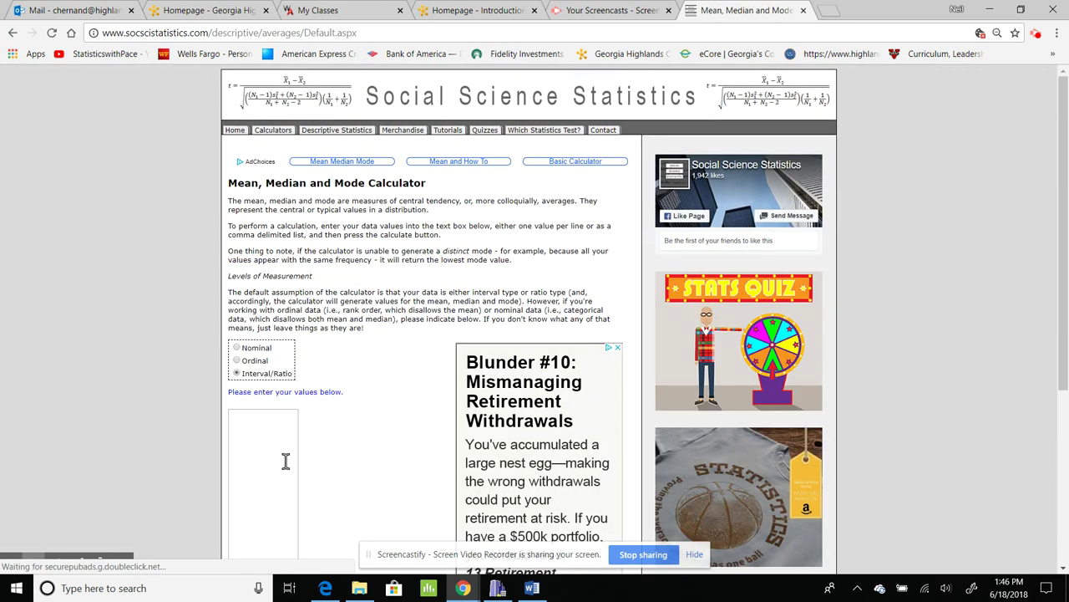
left_click(285, 462)
key("ctrl+v")
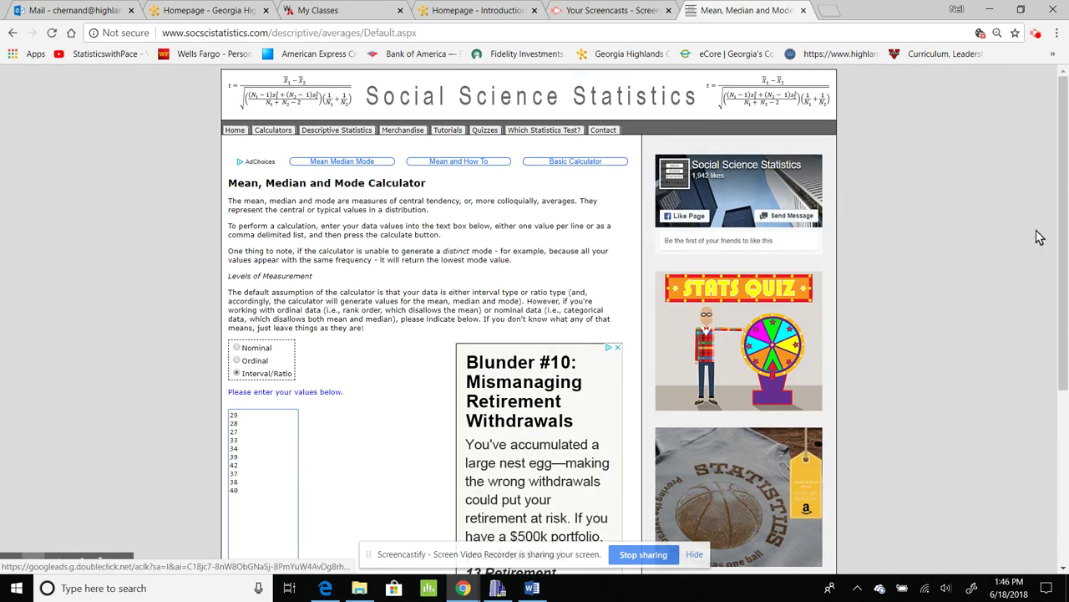
left_click_drag(1059, 219, 1059, 351)
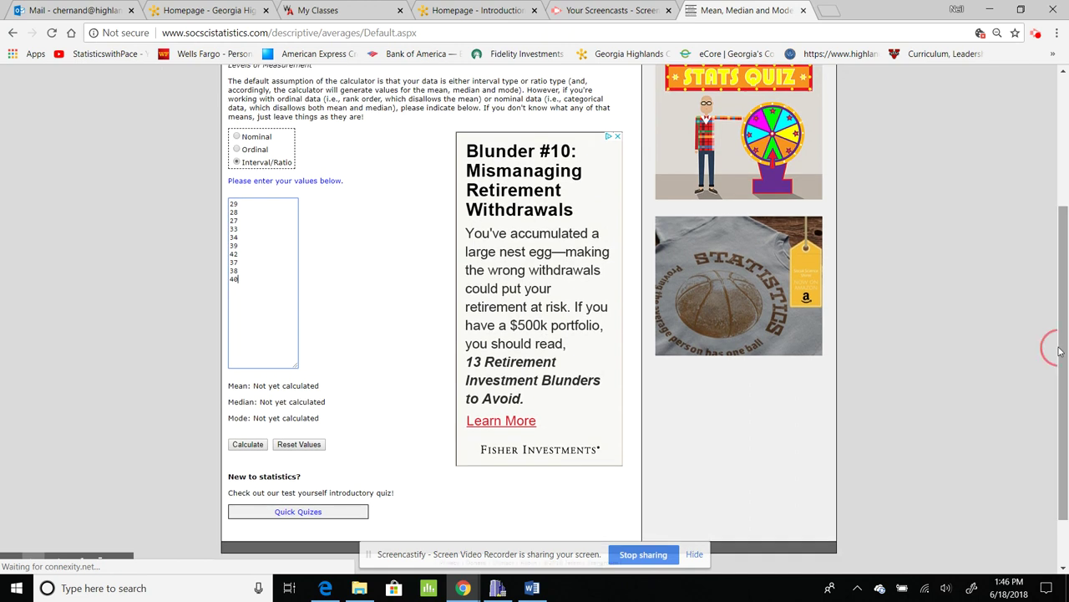
left_click(251, 445)
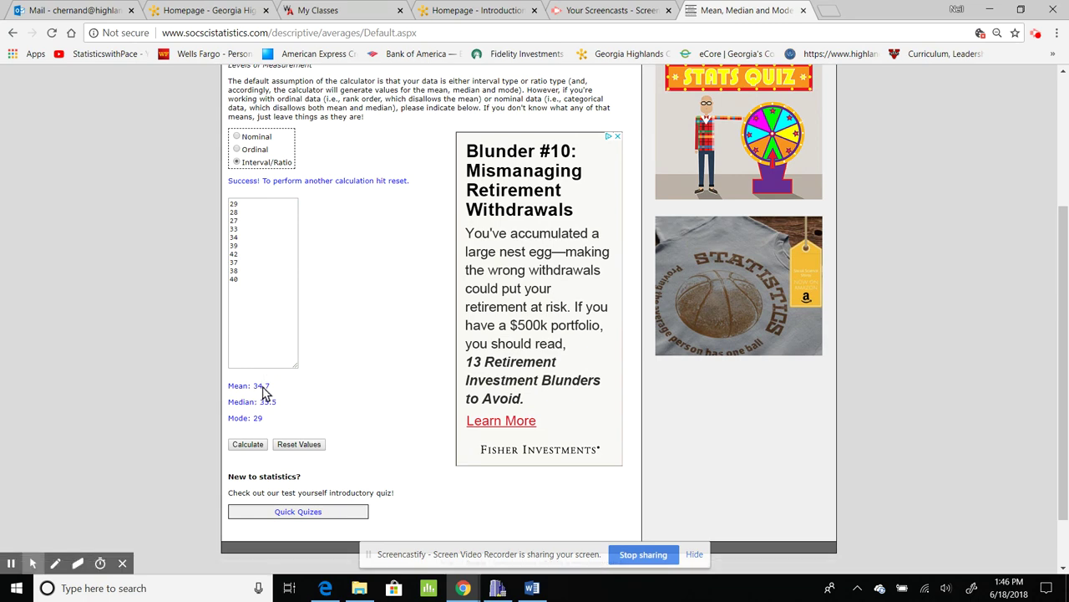
Begin typing the 34.7 sample mean answer into the Word worksheet.
left_click(532, 587)
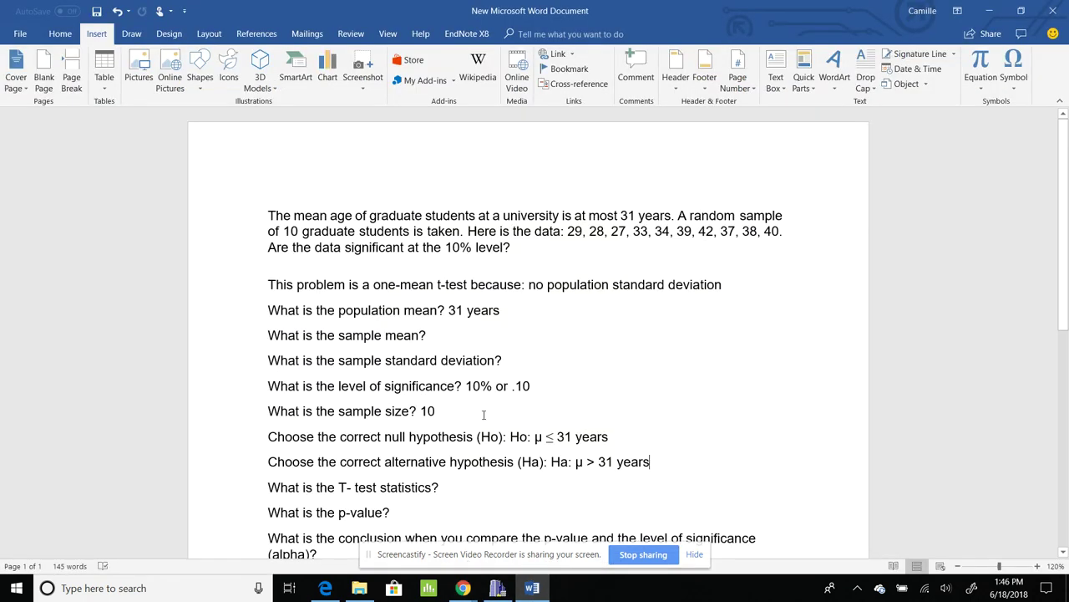
type("34.7")
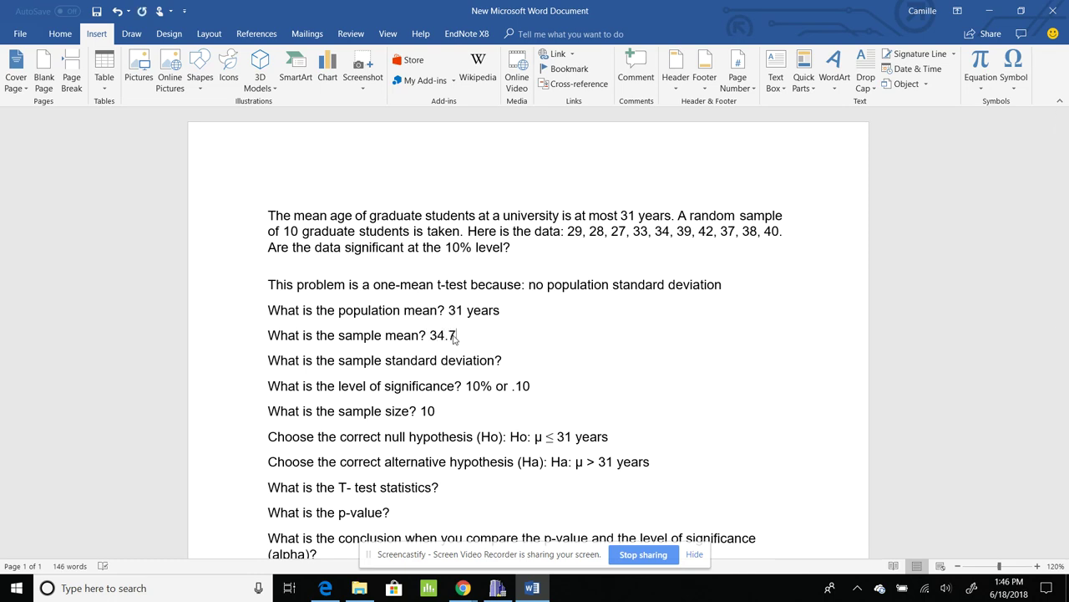
mouse_move(463, 588)
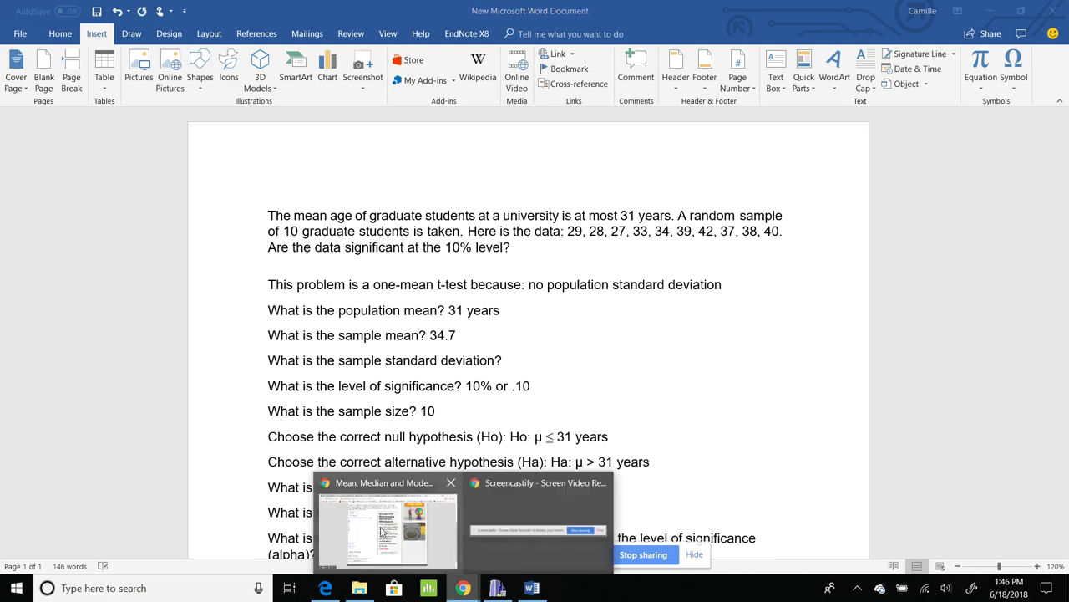
left_click(381, 530)
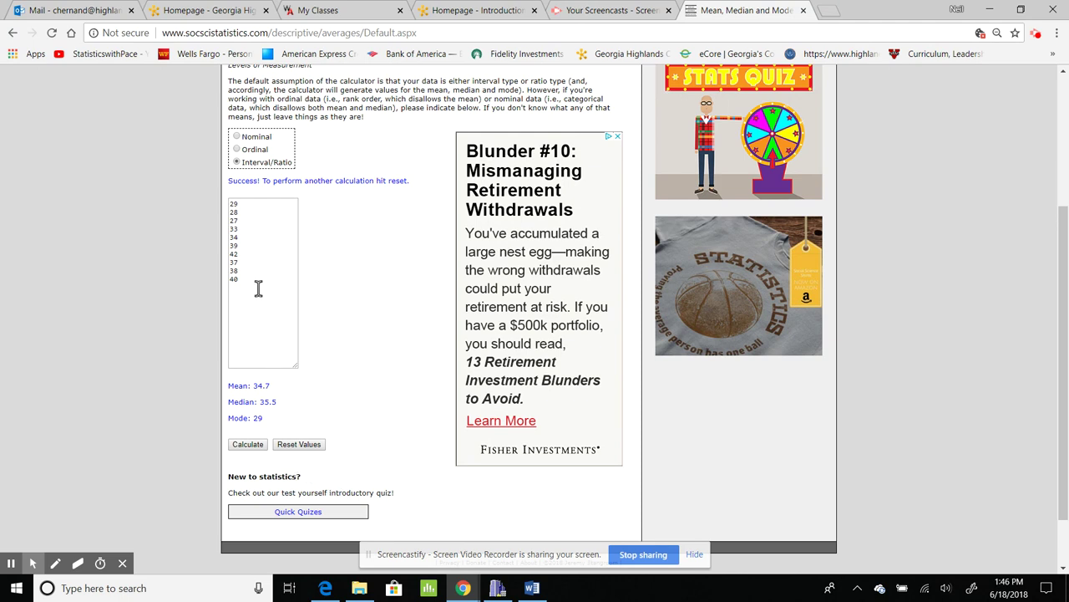
Compute the ages' sample variance 28.45556 and standard deviation 5.33437 in the Variance calculator.
left_click(232, 201)
left_click_drag(232, 202, 247, 279)
key("ctrl+c")
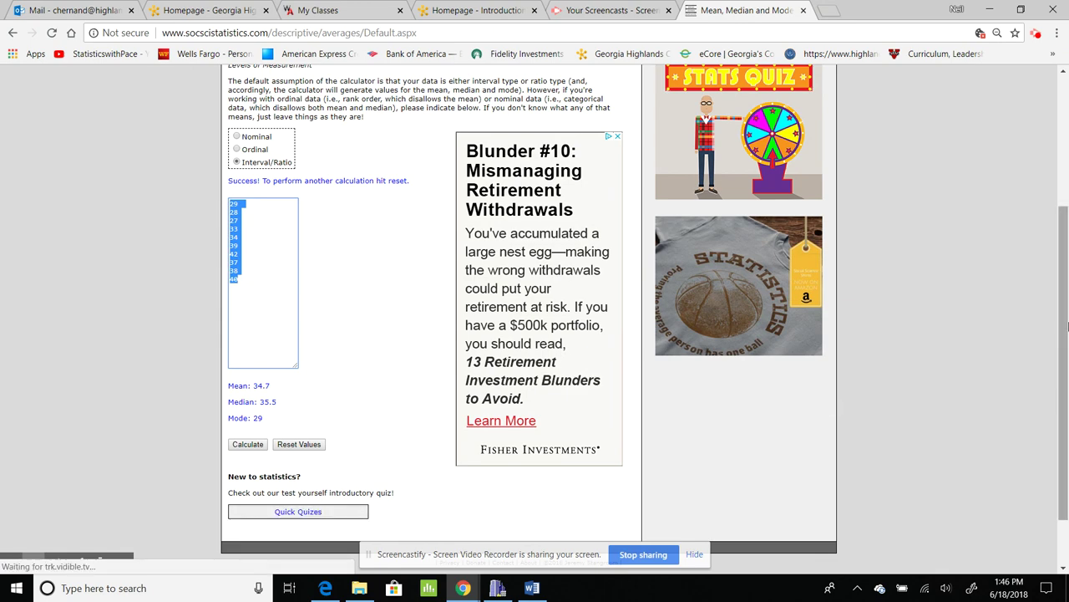
left_click_drag(1064, 323, 1064, 189)
left_click(338, 134)
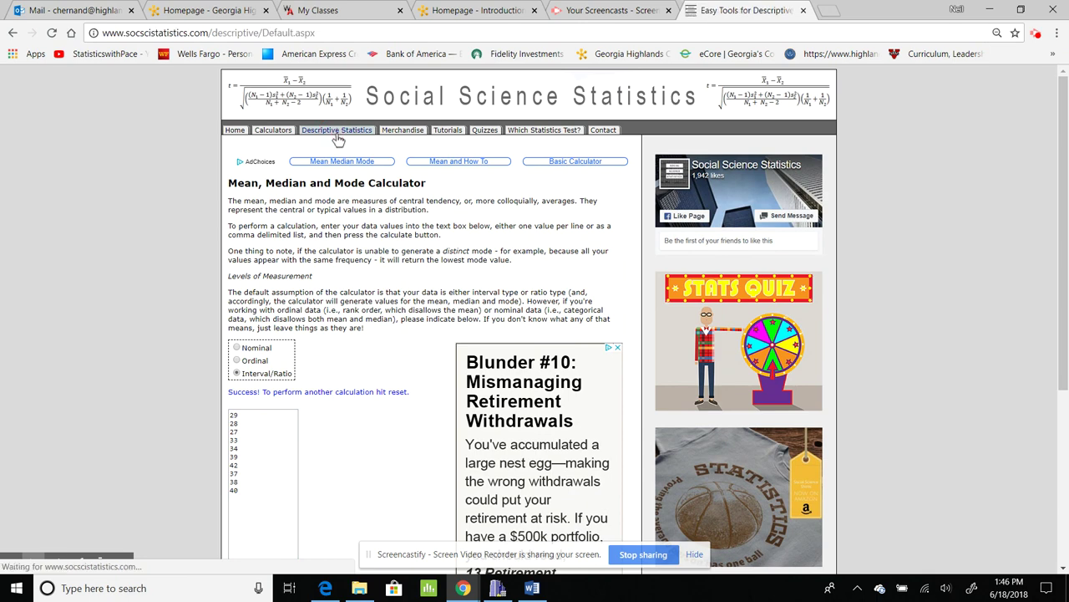
left_click(316, 252)
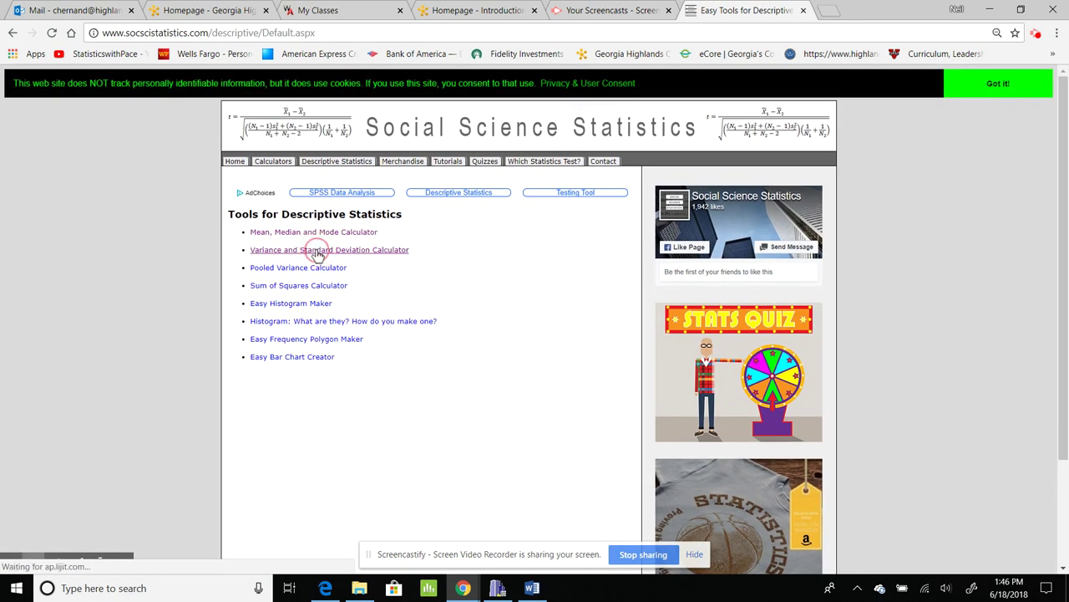
left_click(271, 278)
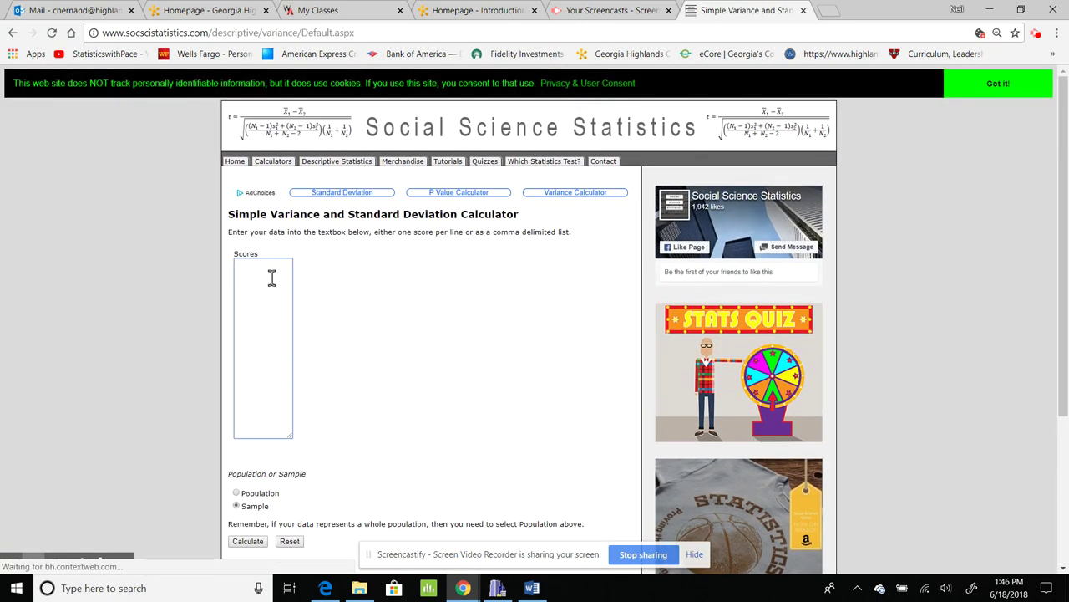
key("ctrl+v")
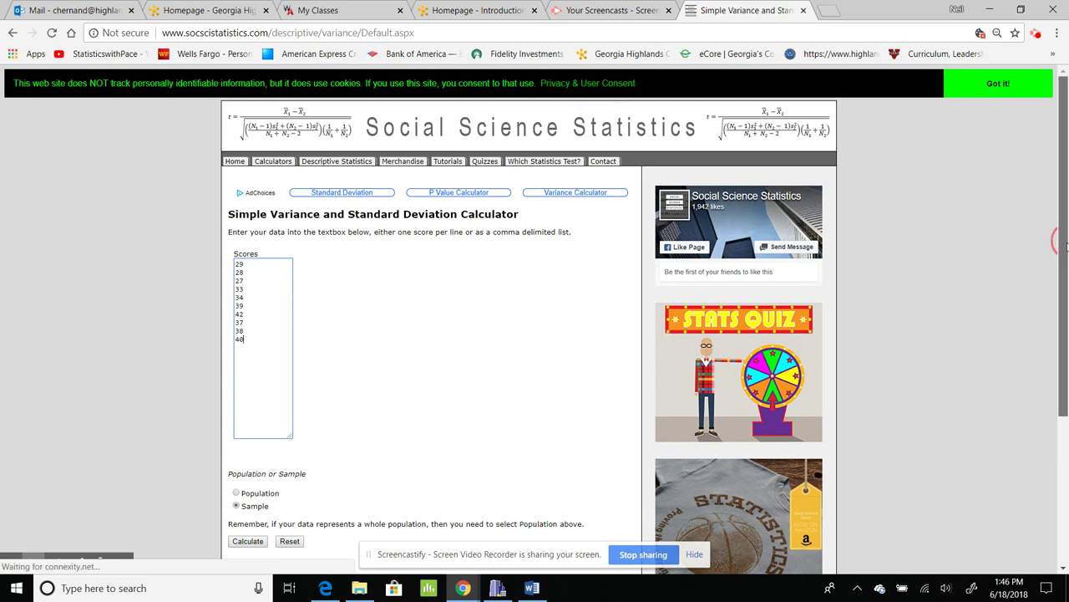
scroll(1058, 234, "down", 2)
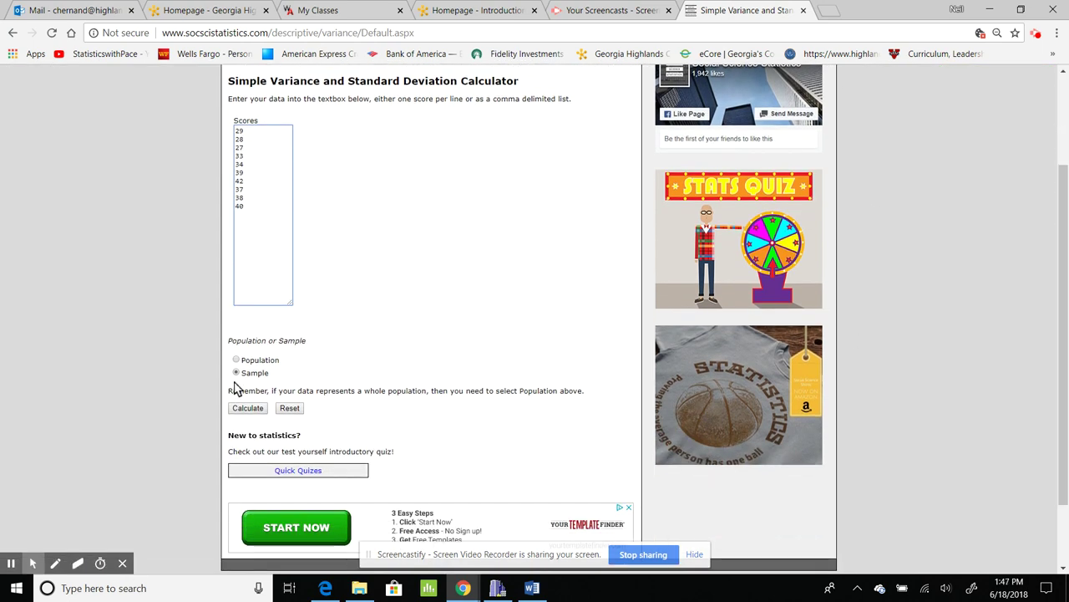
left_click(532, 587)
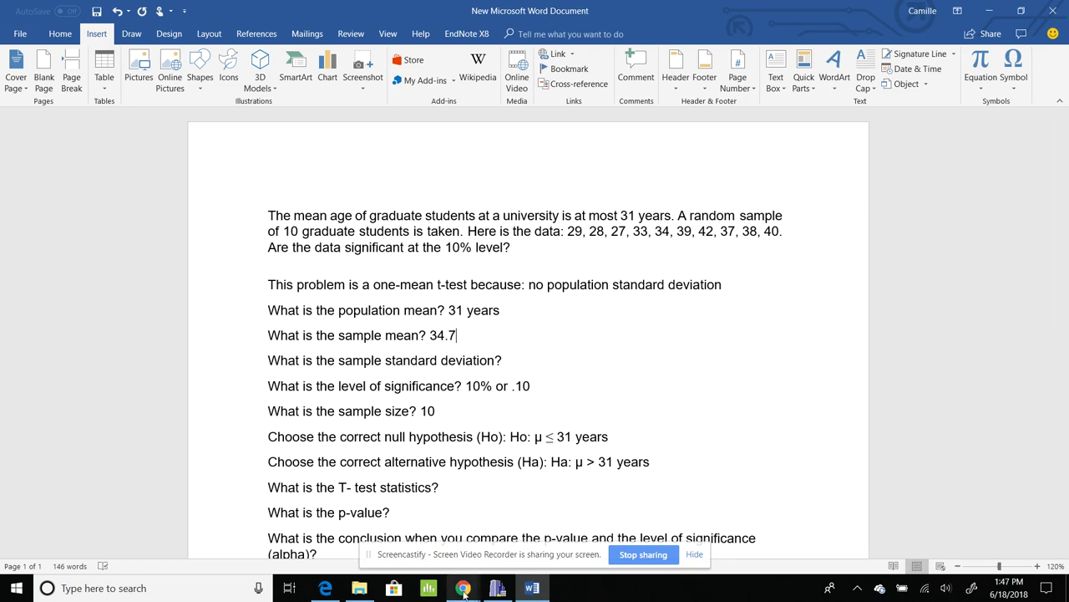
mouse_move(463, 588)
left_click(398, 536)
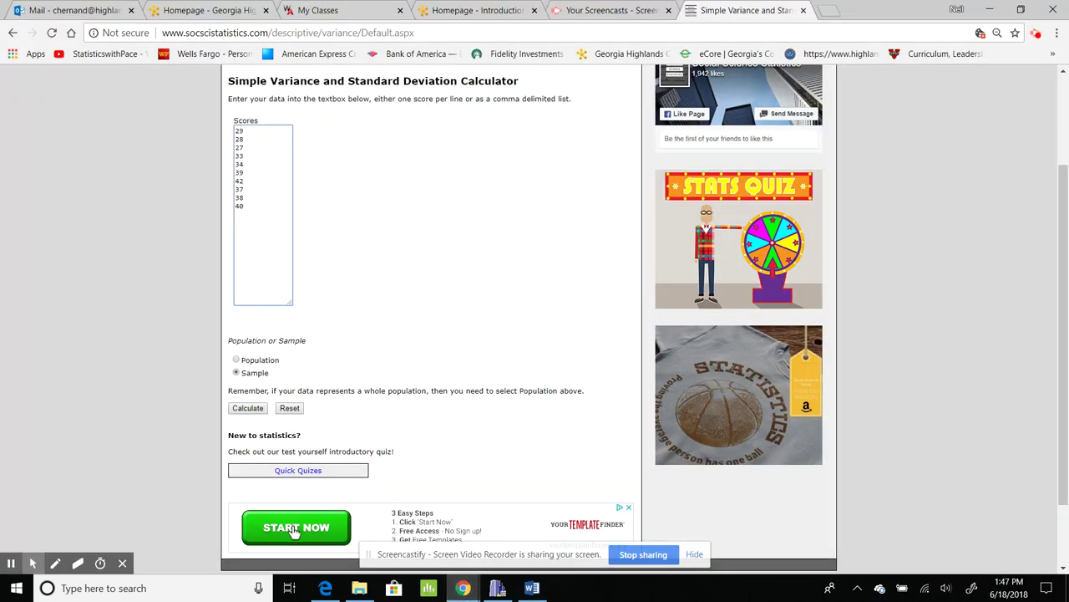
left_click(248, 409)
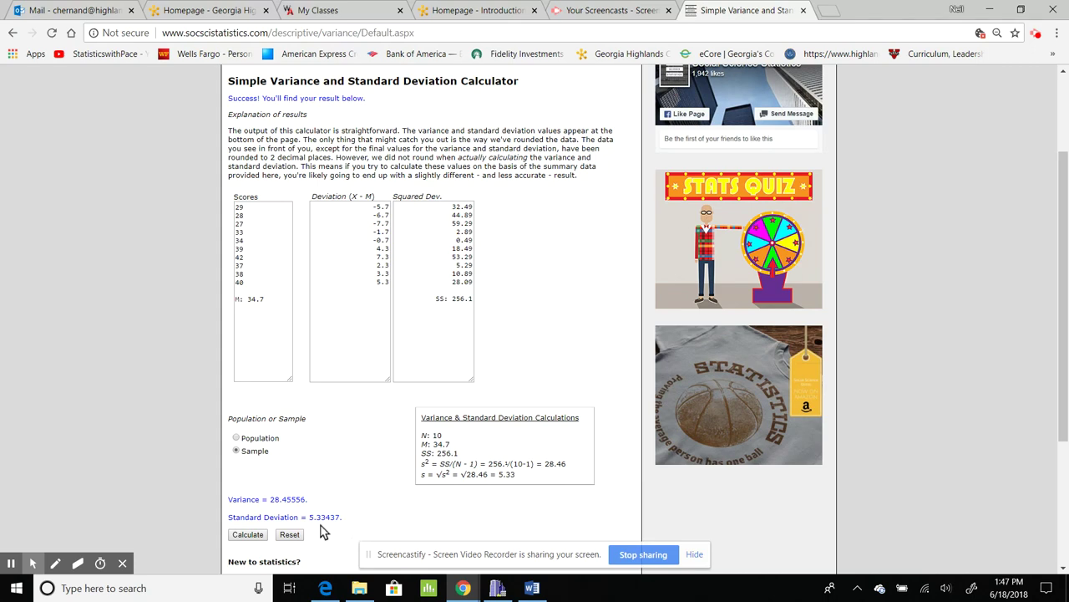
Record 5.3 as the sample standard deviation in the worksheet.
left_click(532, 588)
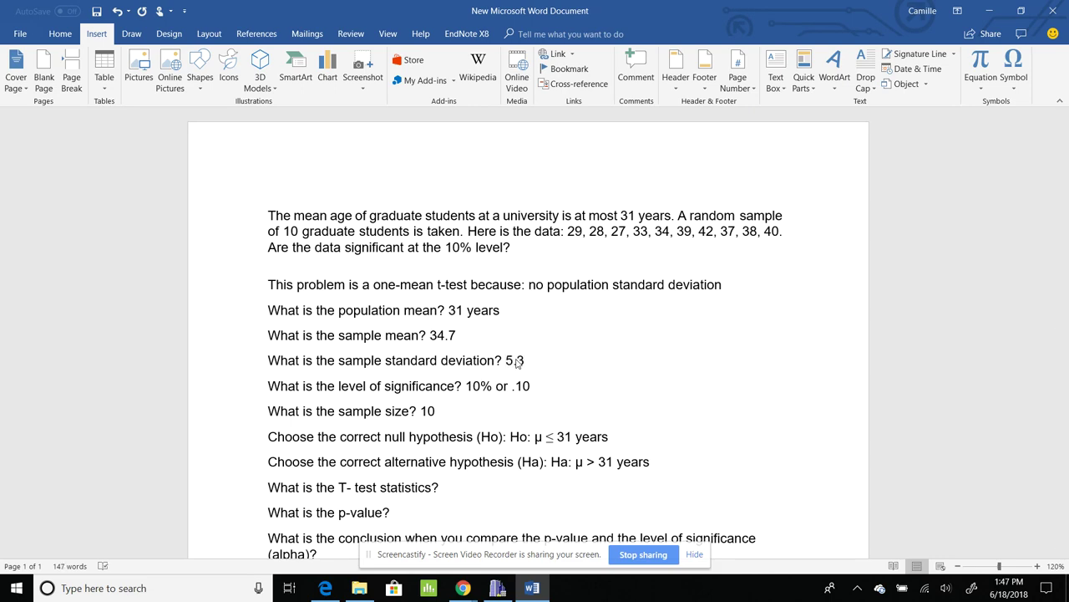
mouse_move(463, 587)
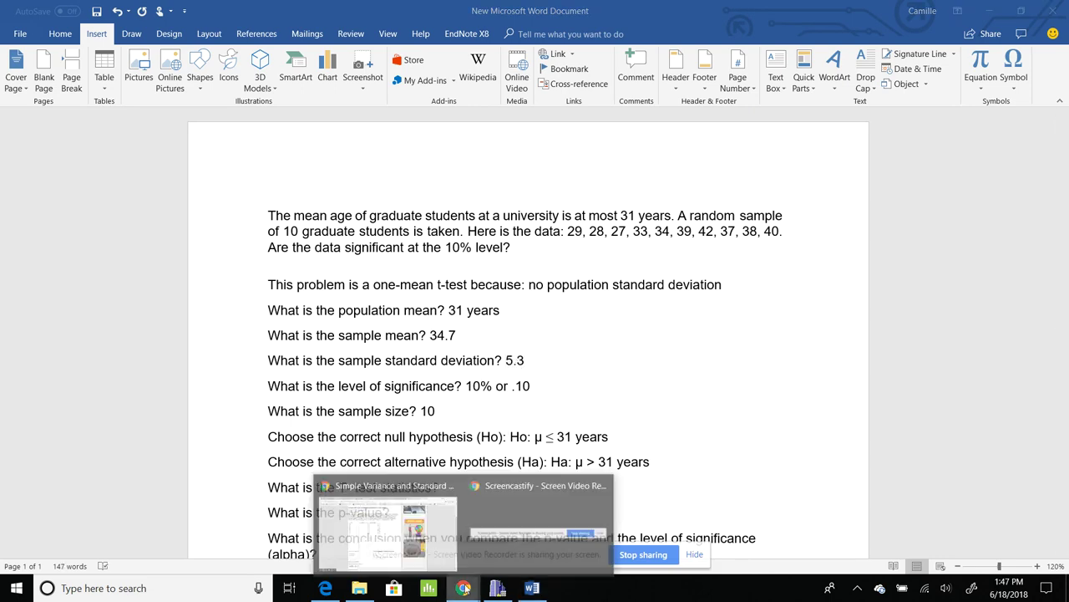
left_click(376, 539)
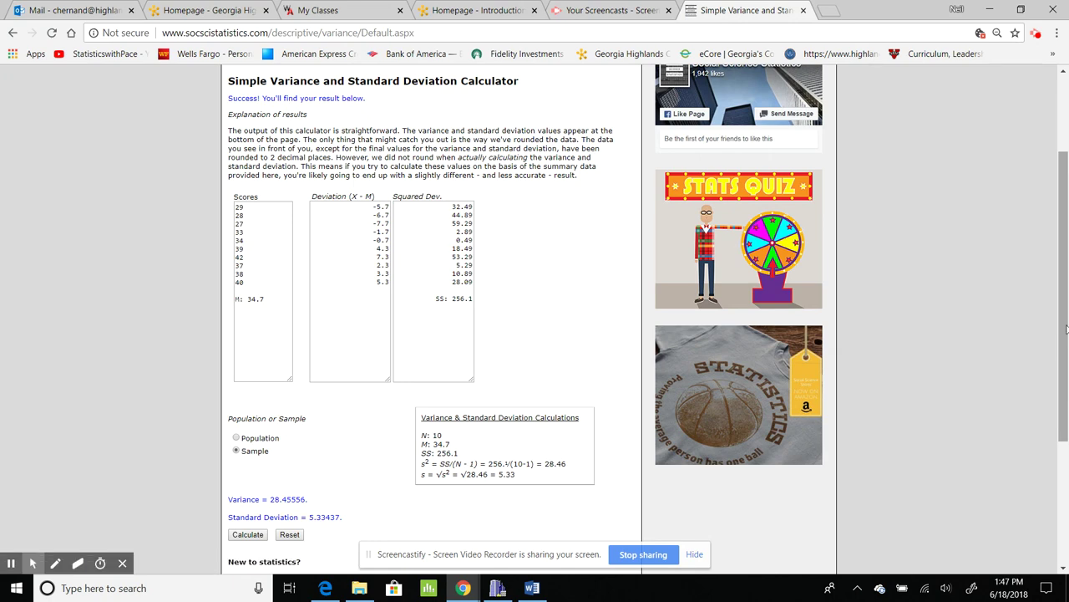
scroll(338, 175, "up", 3)
Open the T-Test Calculator for a Single Sample from the Calculators list.
left_click(276, 165)
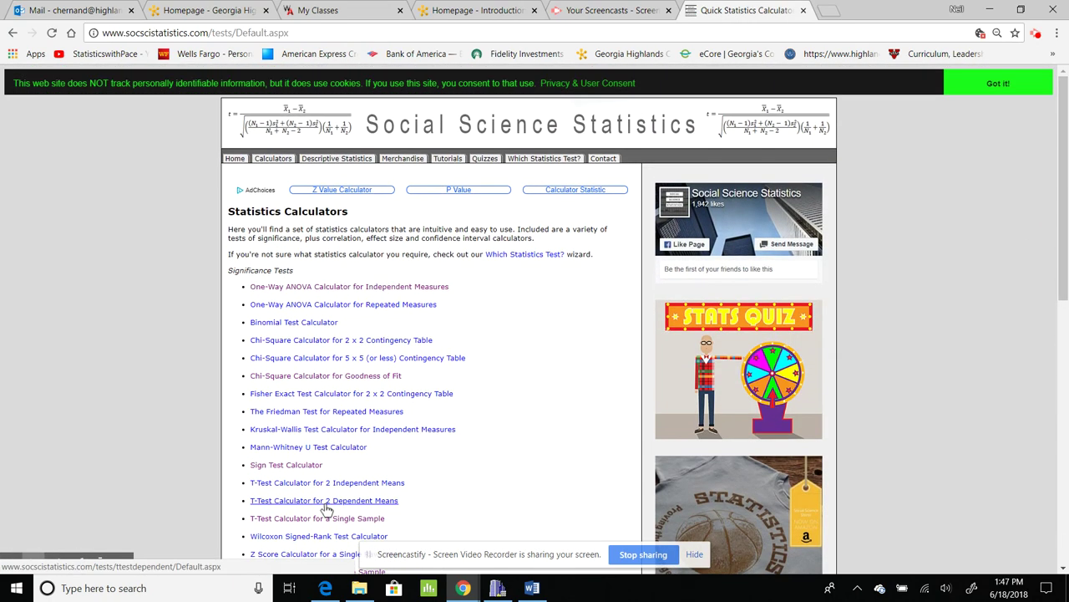
left_click(317, 521)
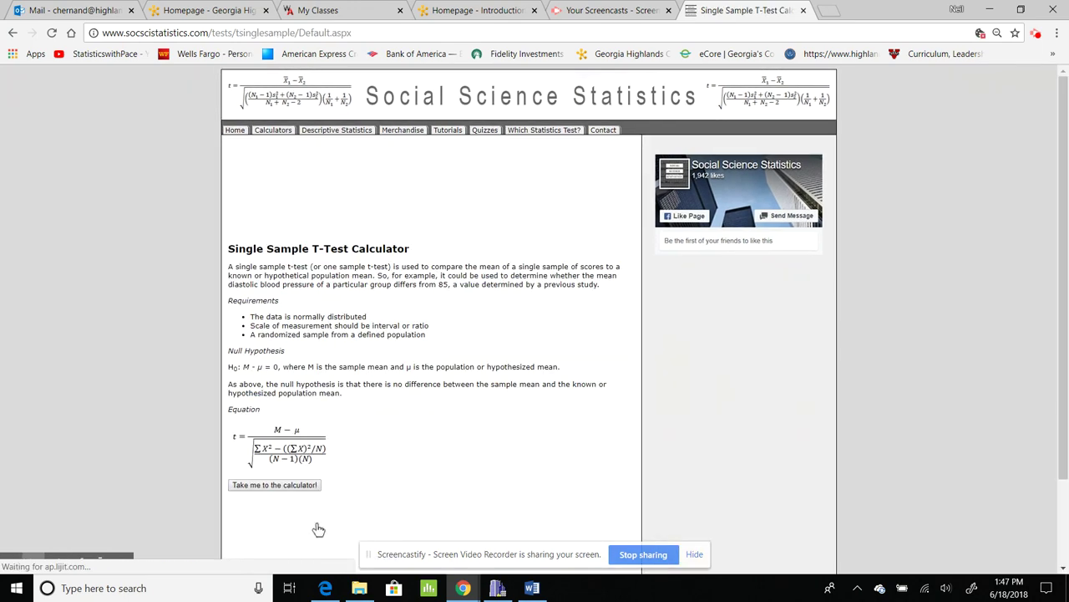
scroll(1067, 222, "down", 2)
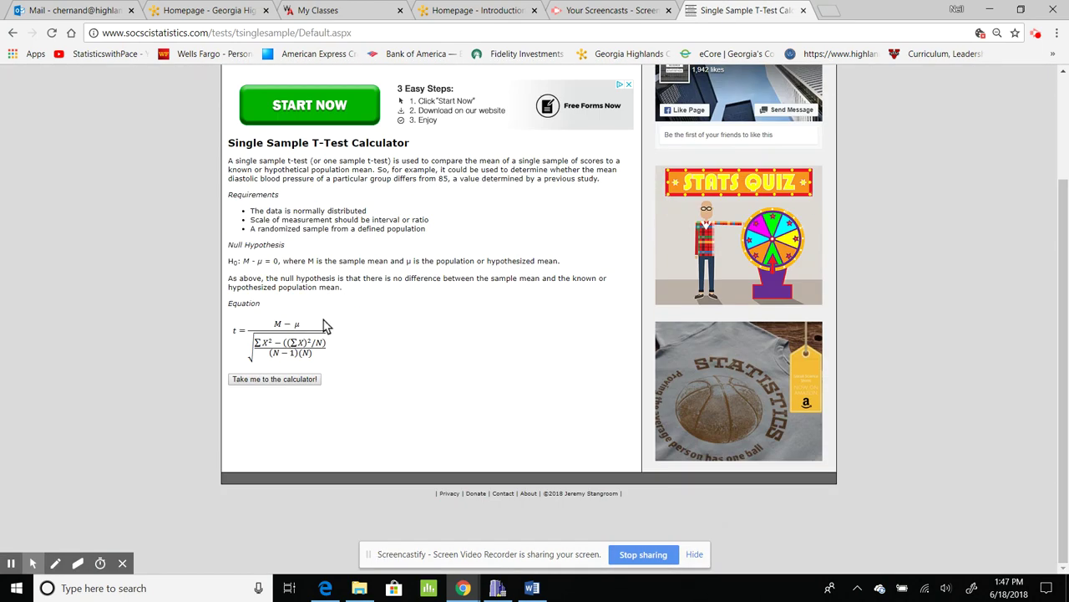
left_click(283, 380)
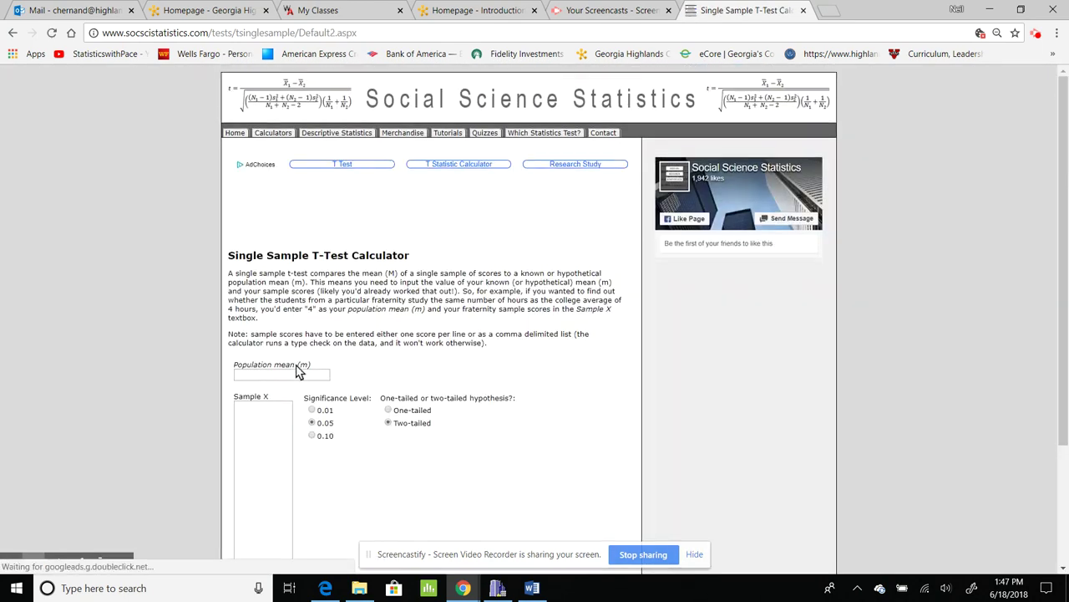
scroll(856, 339, "down", 3)
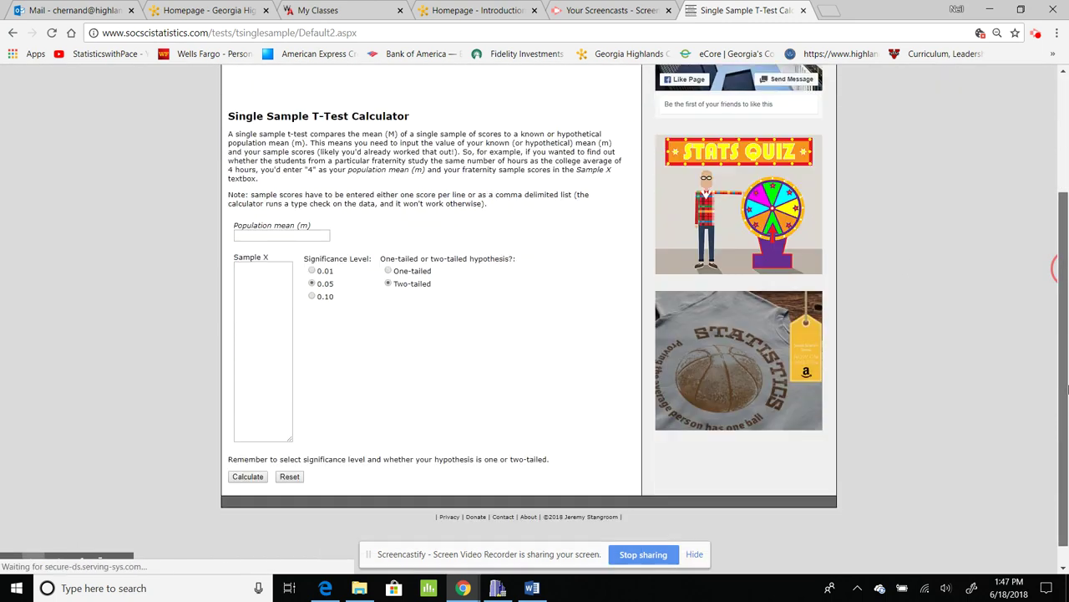
Enter mean 31 and the pasted ages, choose 0.10 one-tailed, and calculate.
left_click(276, 234)
type("31")
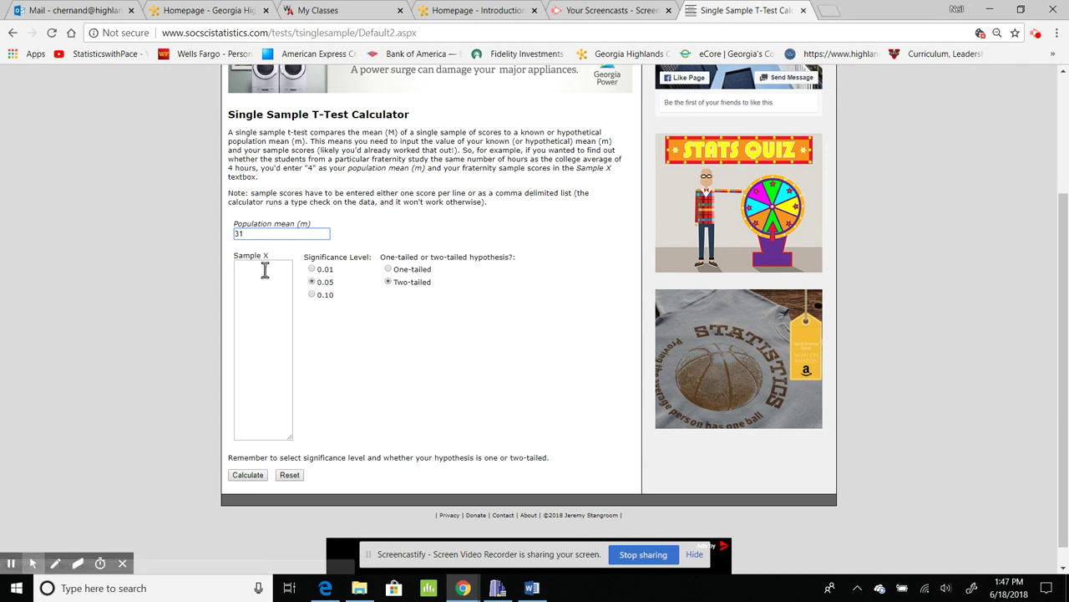
left_click(262, 267)
key("ctrl+v")
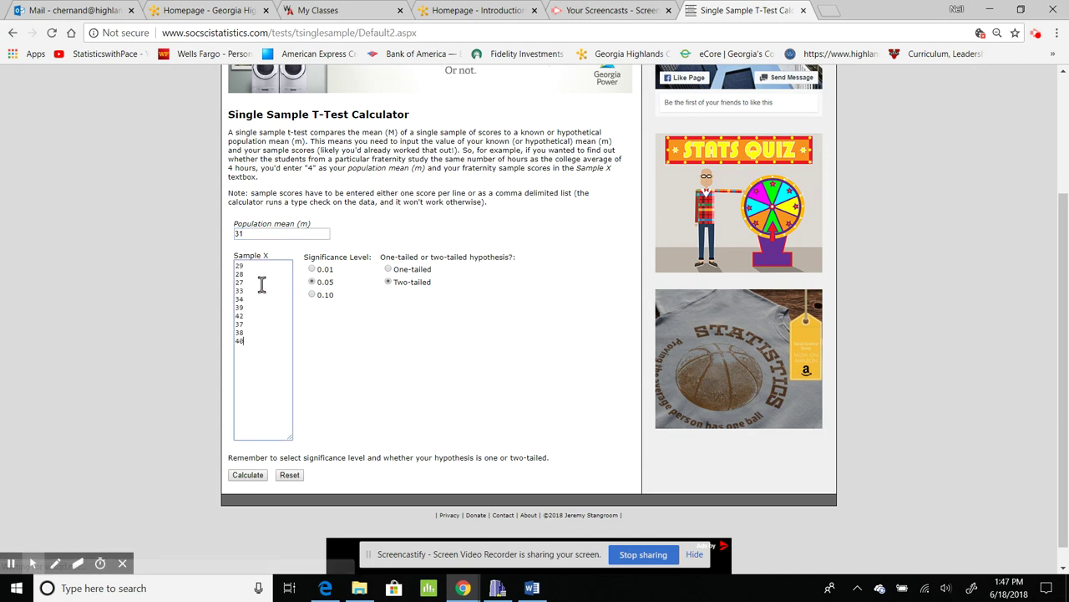
left_click(312, 295)
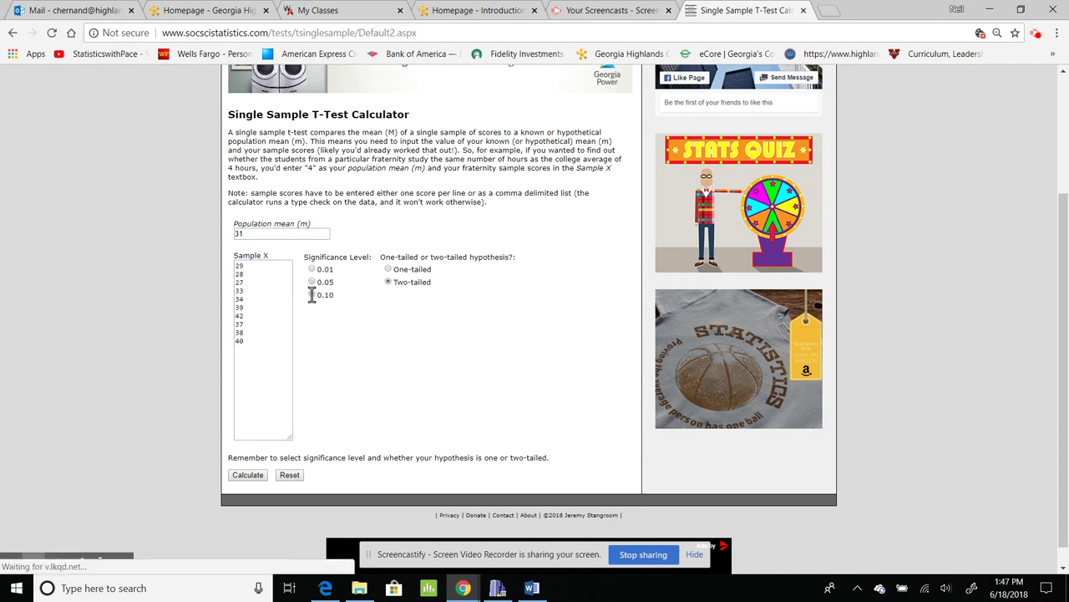
left_click(388, 269)
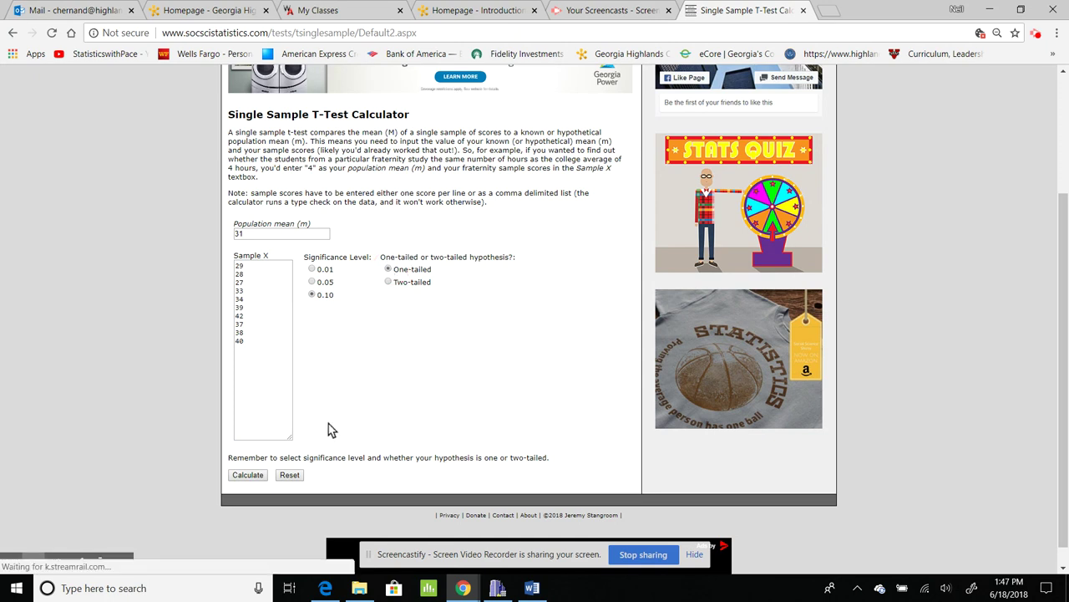
left_click(257, 476)
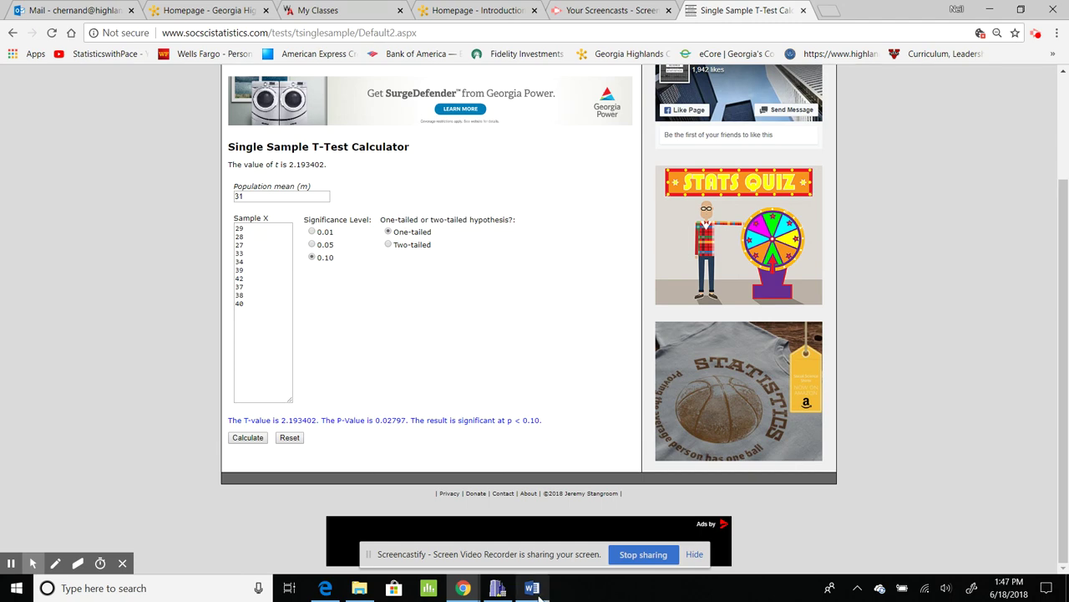
left_click(534, 589)
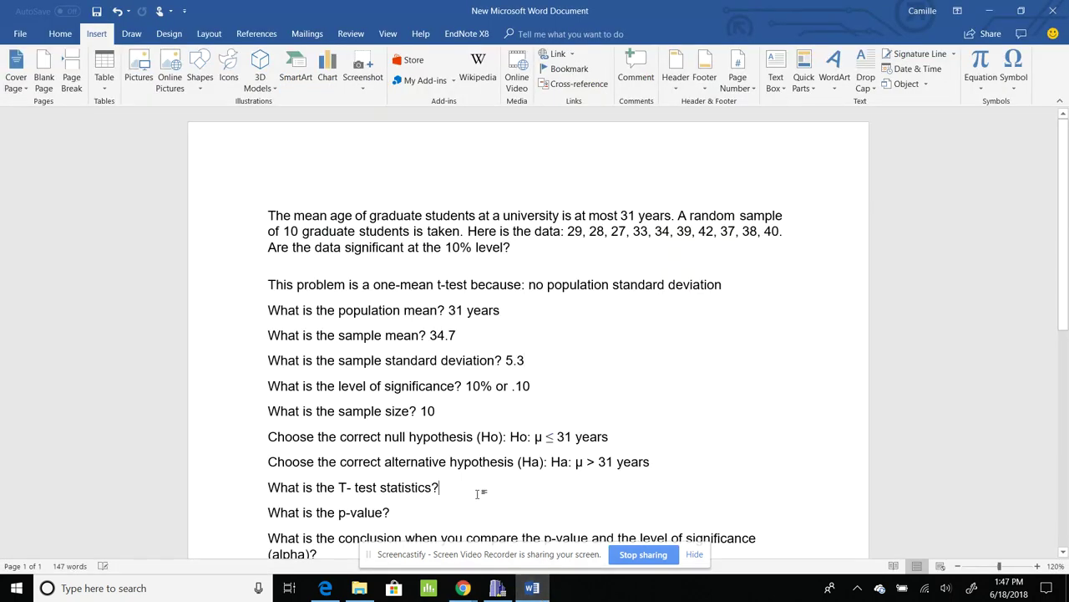
Answer the t-test statistic as 2.19 and the p-value as 0.028.
type("2.19")
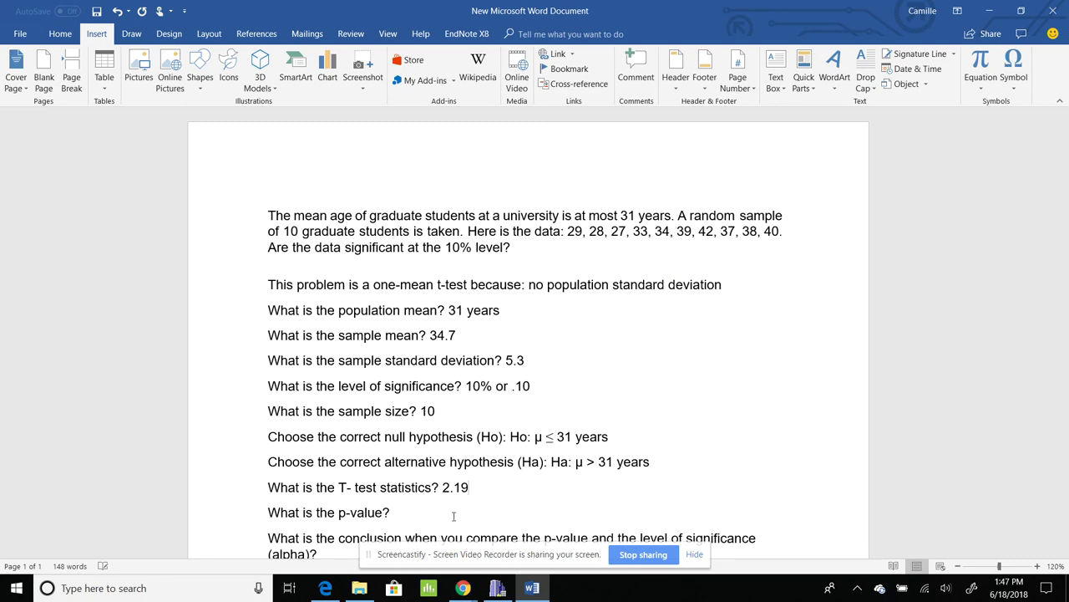
mouse_move(462, 588)
left_click(393, 540)
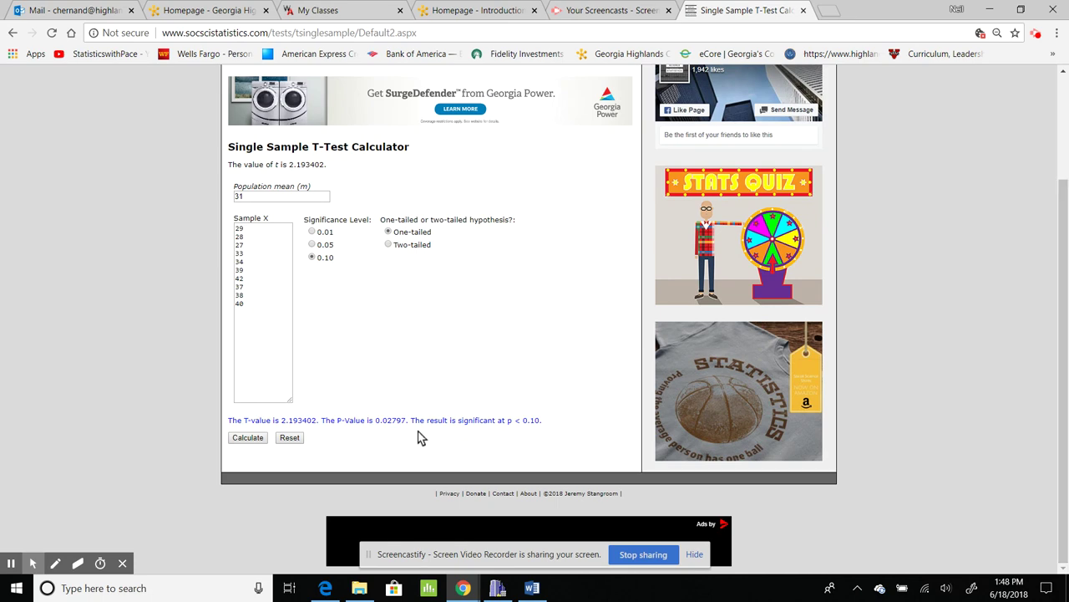
left_click(533, 589)
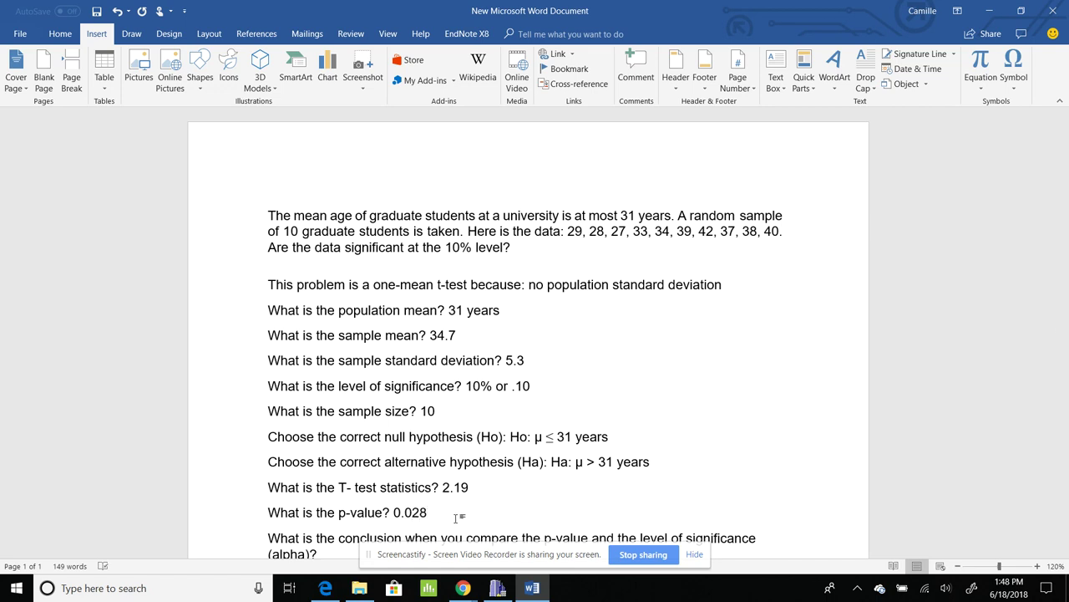
On the TI-83 Plus emulator, set up a data-input T-Test on L1 with μ0 = 31.
left_click(498, 588)
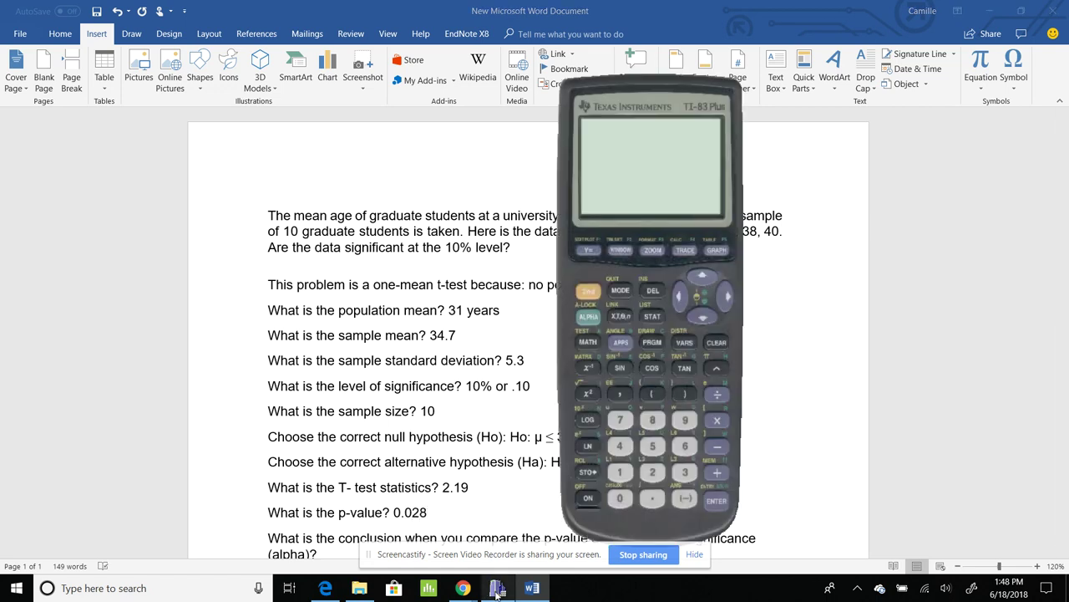
left_click(586, 498)
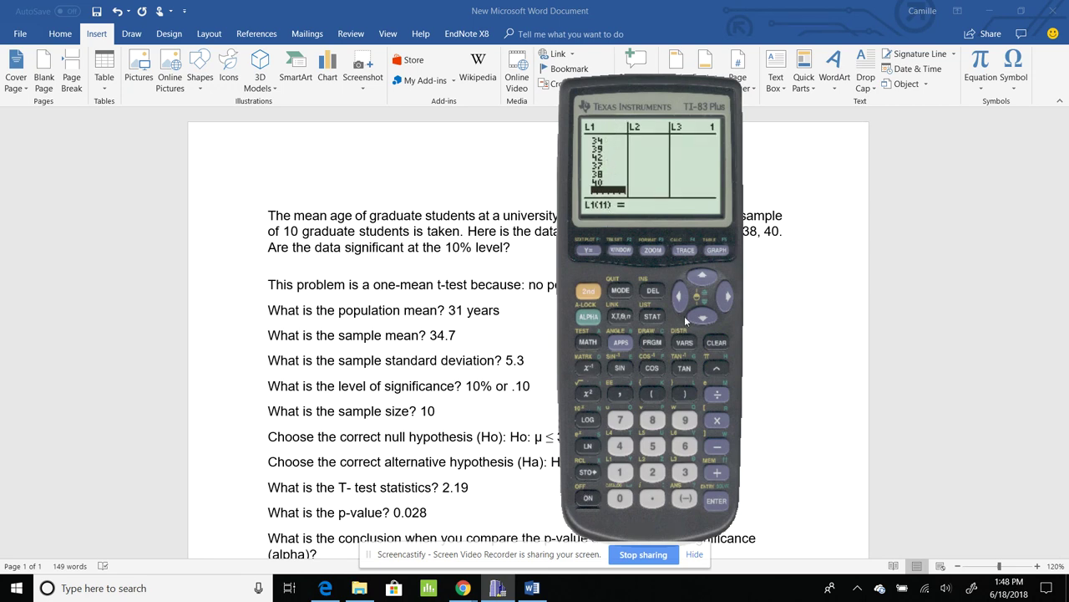
left_click(653, 316)
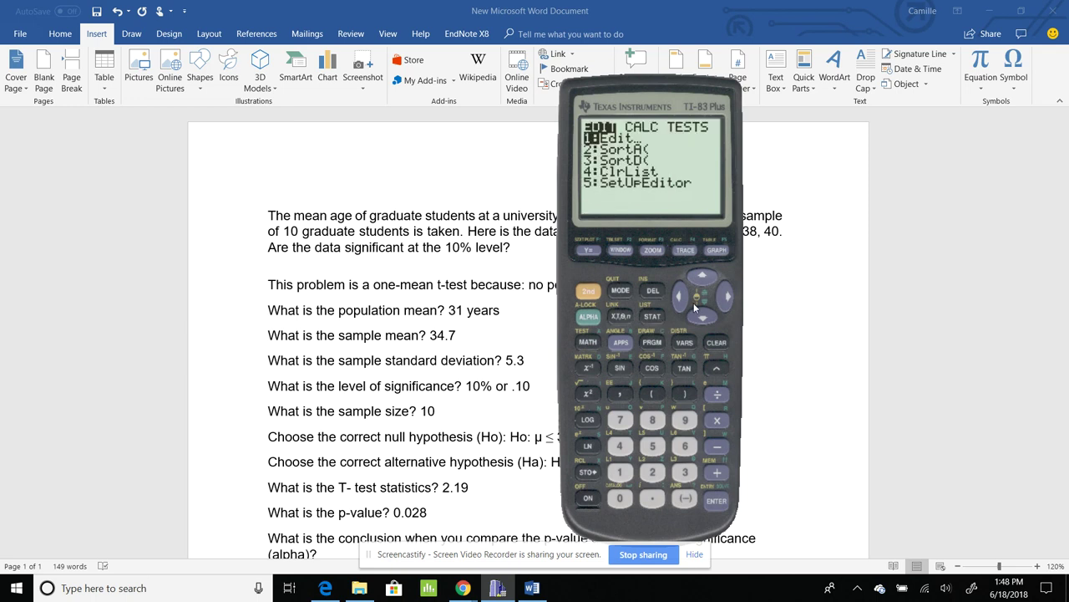
left_click(730, 291)
left_click(730, 291)
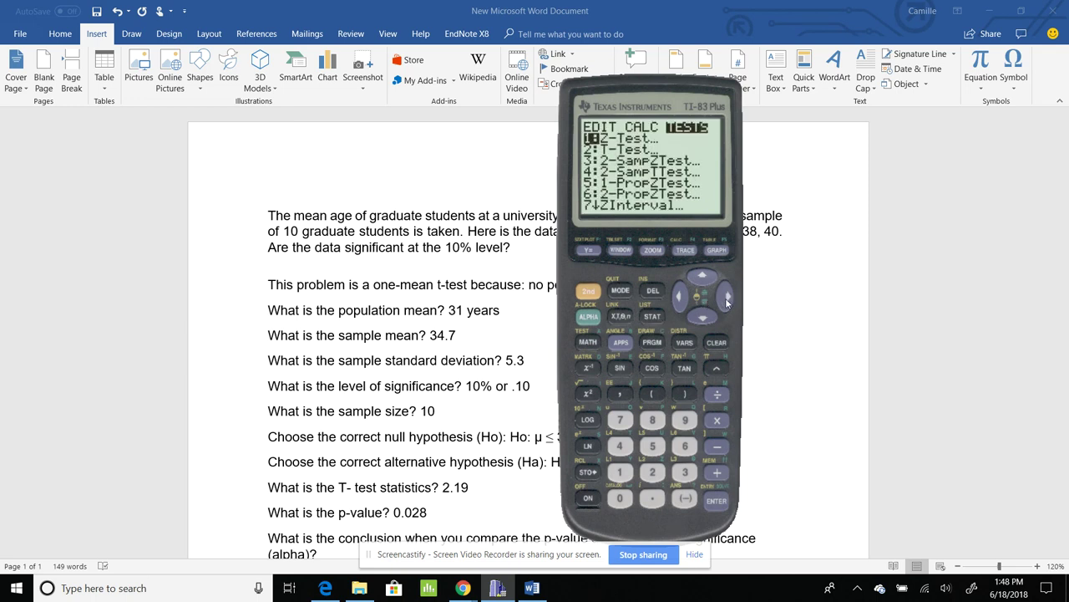
left_click(707, 317)
left_click(716, 500)
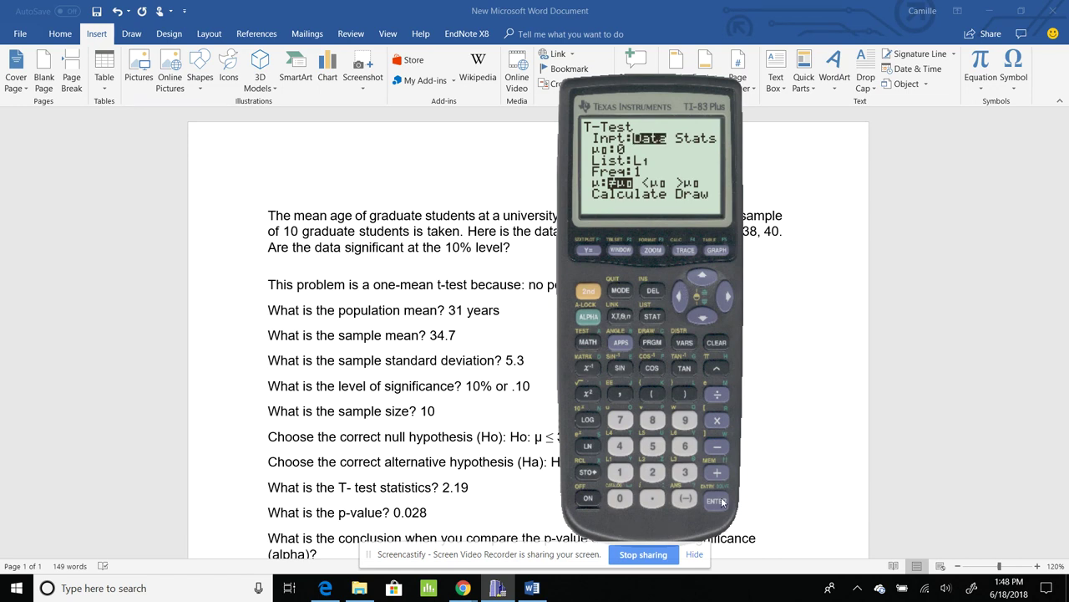
left_click(702, 319)
Run the T-Test with alternative μ > 31, giving t≈2.19, p≈0.028, x̄=34.7, n=10.
left_click(704, 317)
left_click_drag(614, 106, 752, 124)
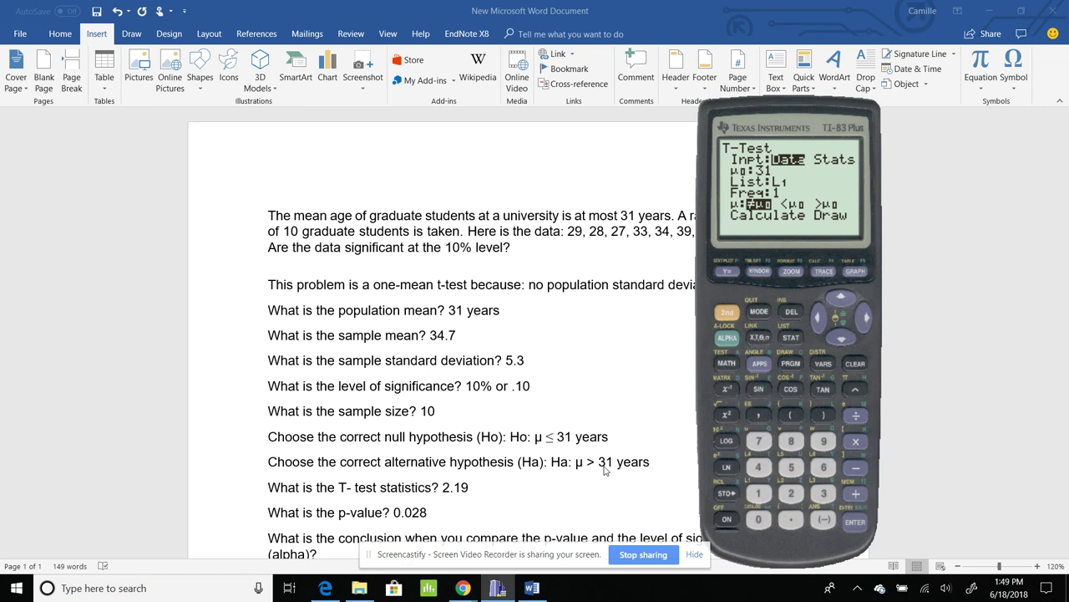
left_click(868, 316)
left_click(868, 317)
left_click(856, 522)
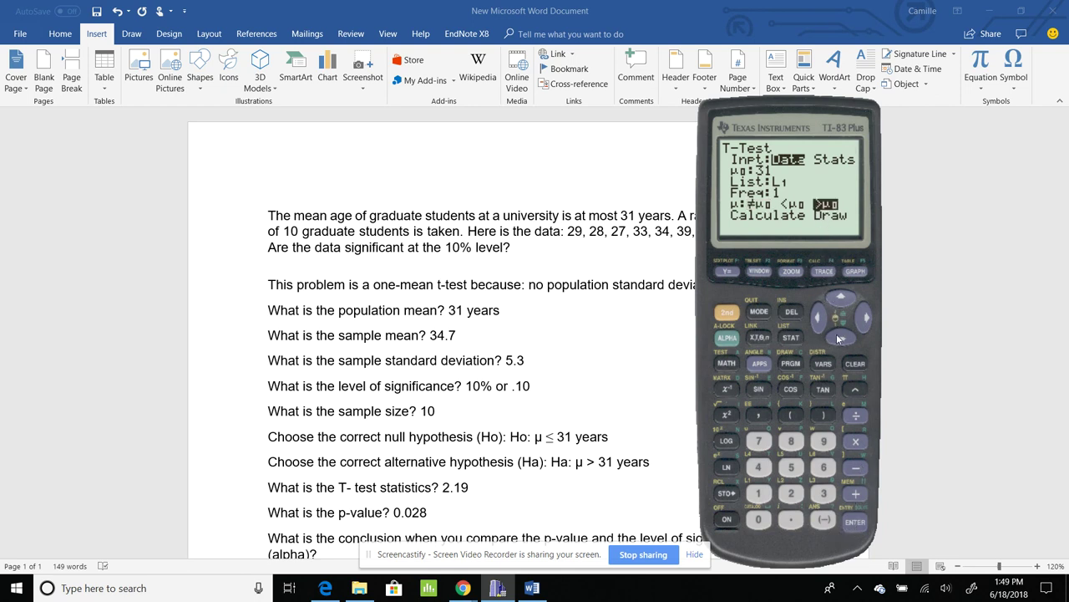
left_click(839, 338)
left_click(856, 524)
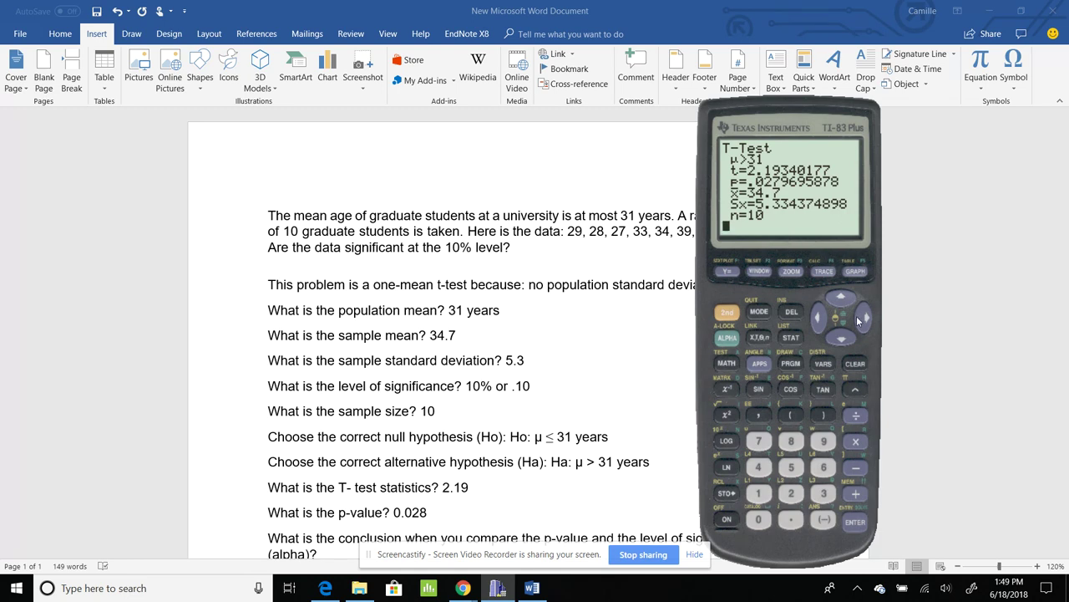
In Word, answer '0.028 < .10, reject my Ho', tagging Ho '(incorrect)' and Ha '(correct)'.
left_click(919, 308)
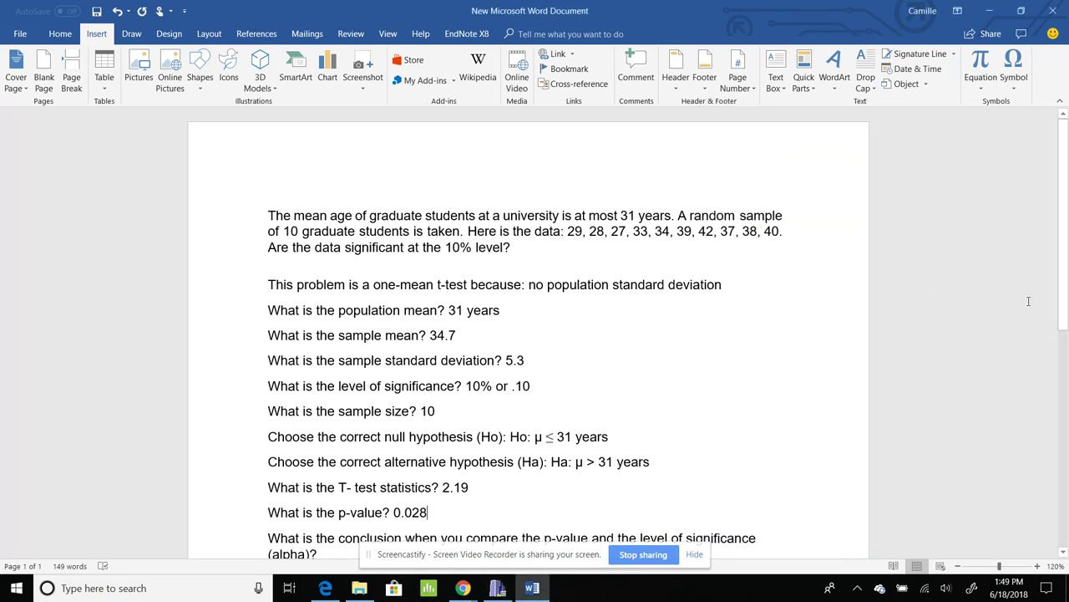
scroll(919, 307, "down", 5)
scroll(801, 341, "up", 1)
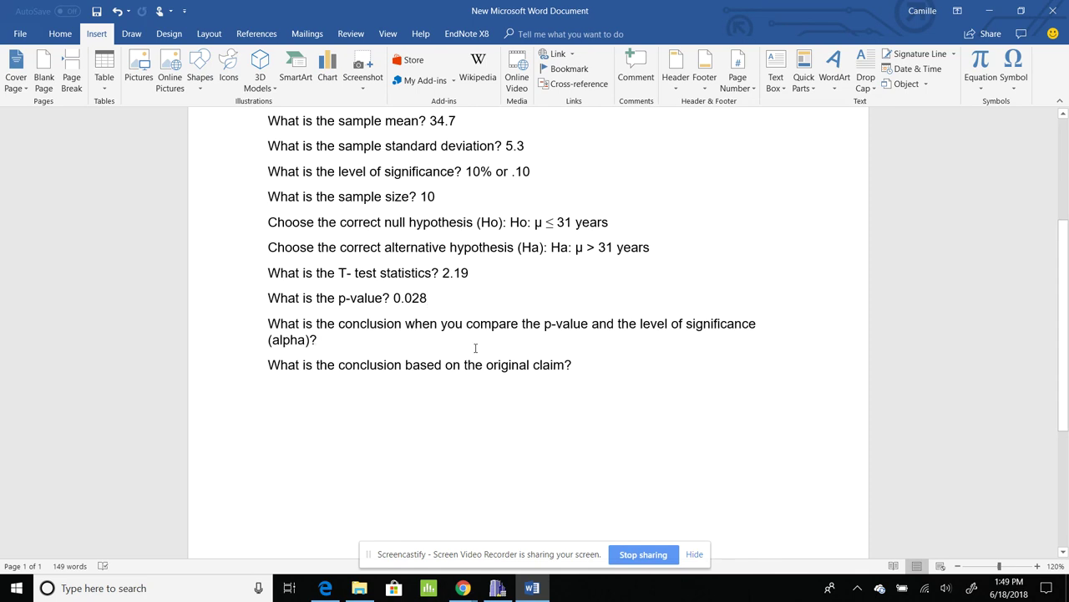
type("0")
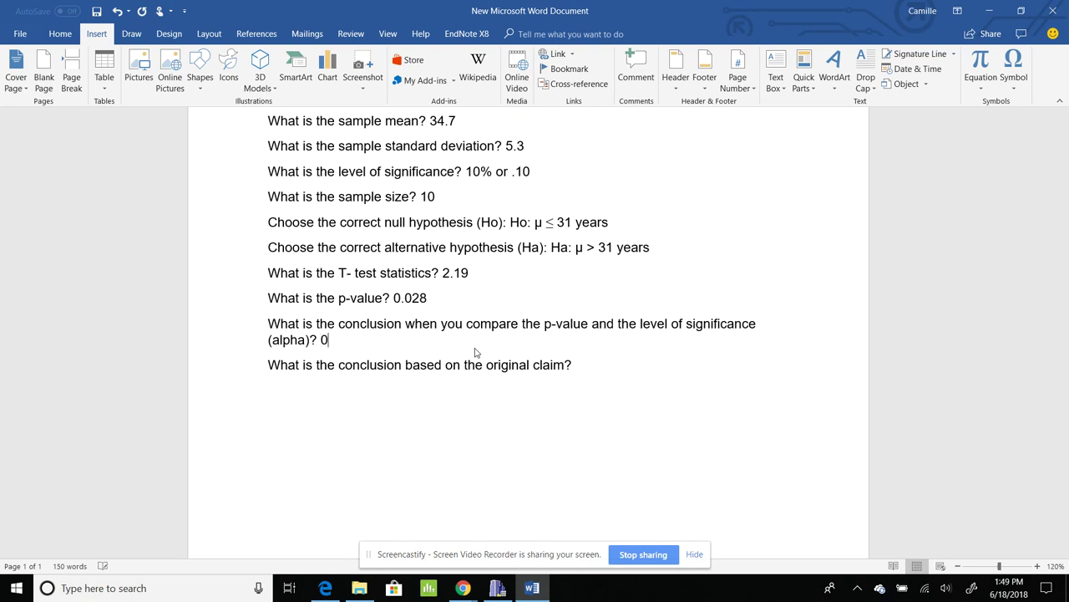
type(".028 < .10, reject my")
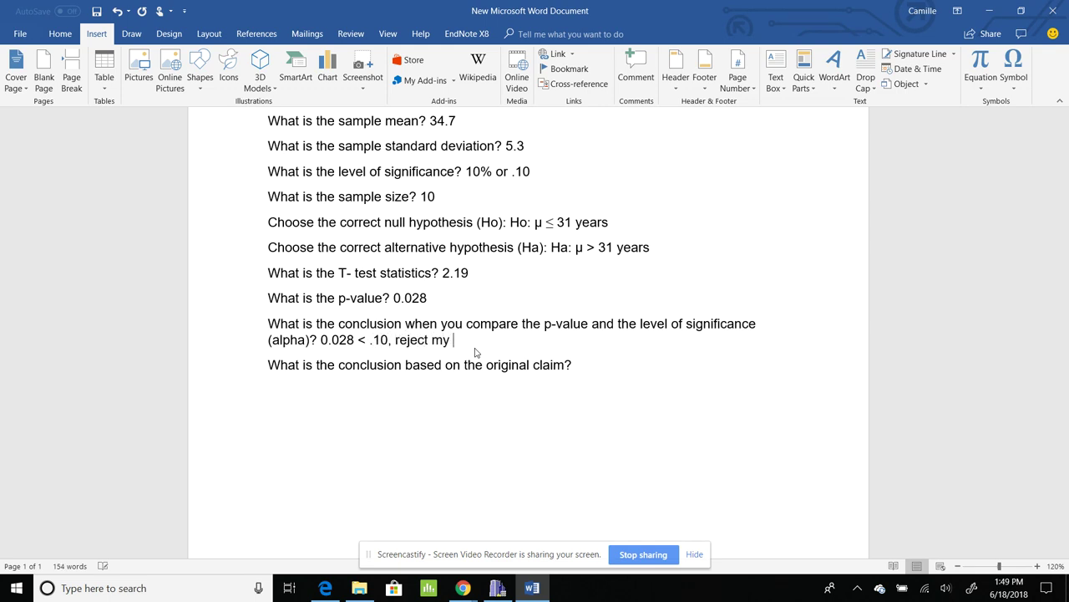
type(" Ho")
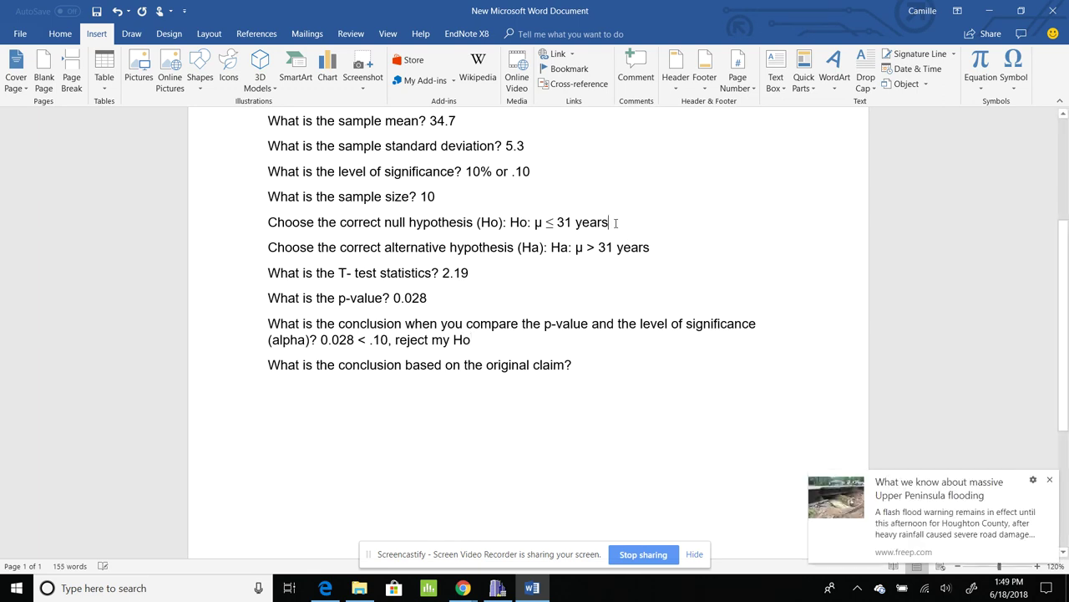
type(" (inco")
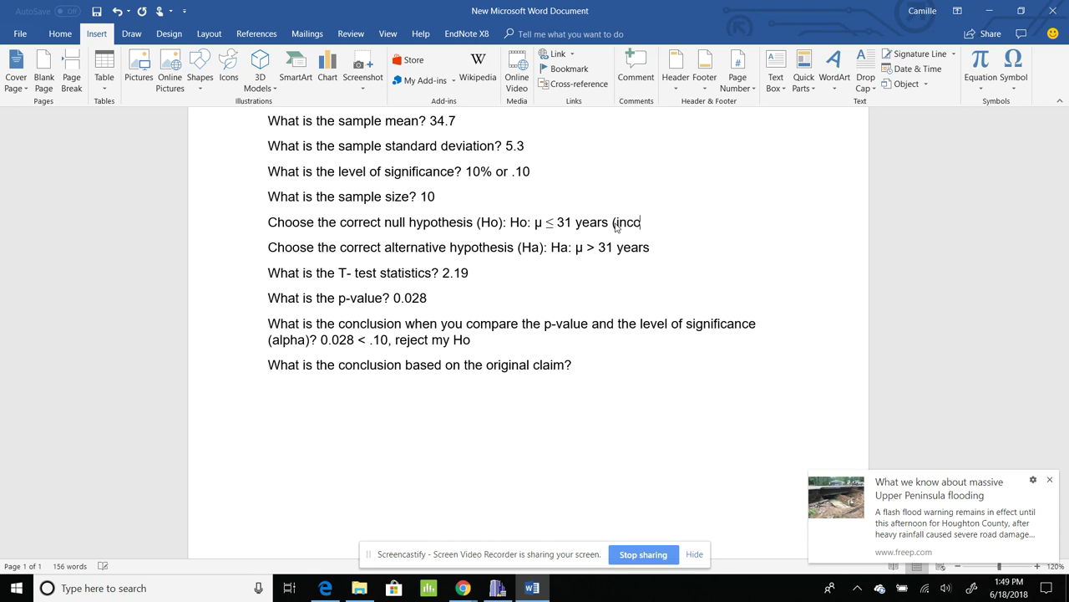
type("rrect)")
left_click(686, 249)
type("(cod")
key("BackSpace")
type("rre")
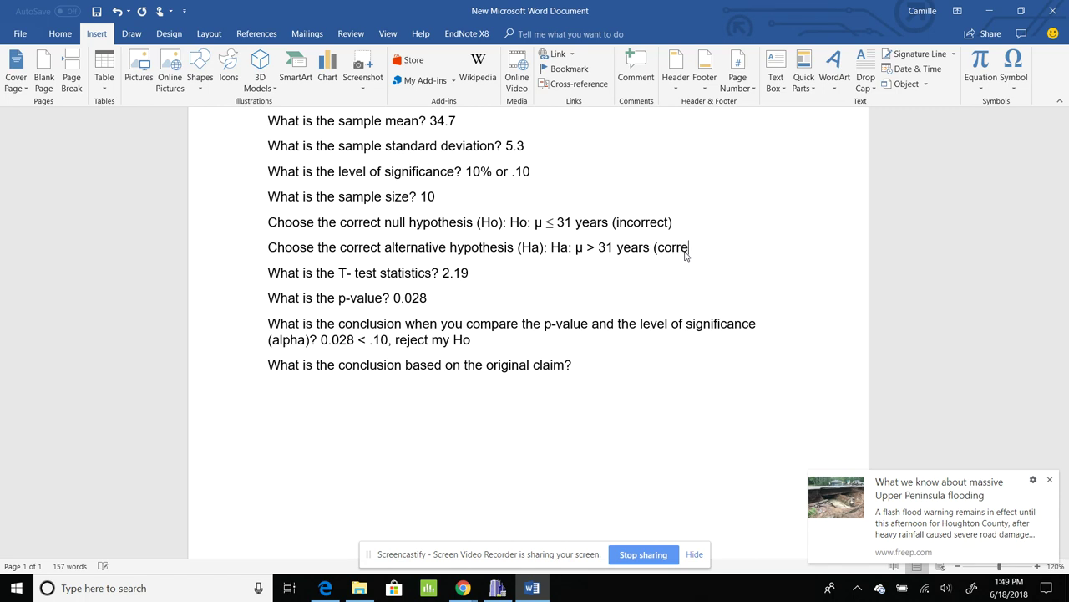
type("ct)")
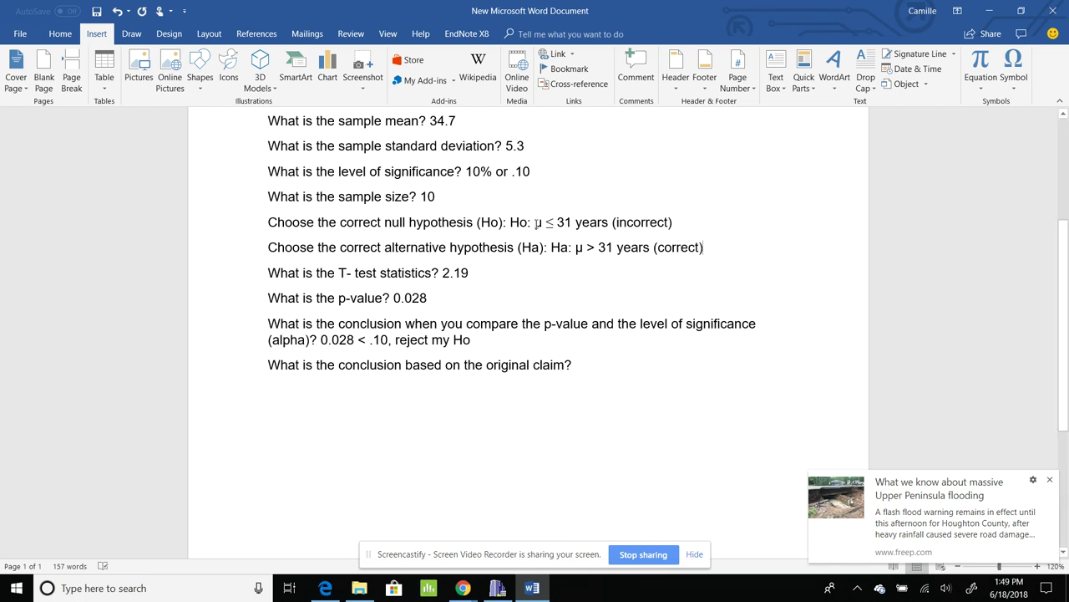
Label the Ho: μ ≤ 31 years line as the original claim with 'OC'.
left_click_drag(535, 222, 608, 222)
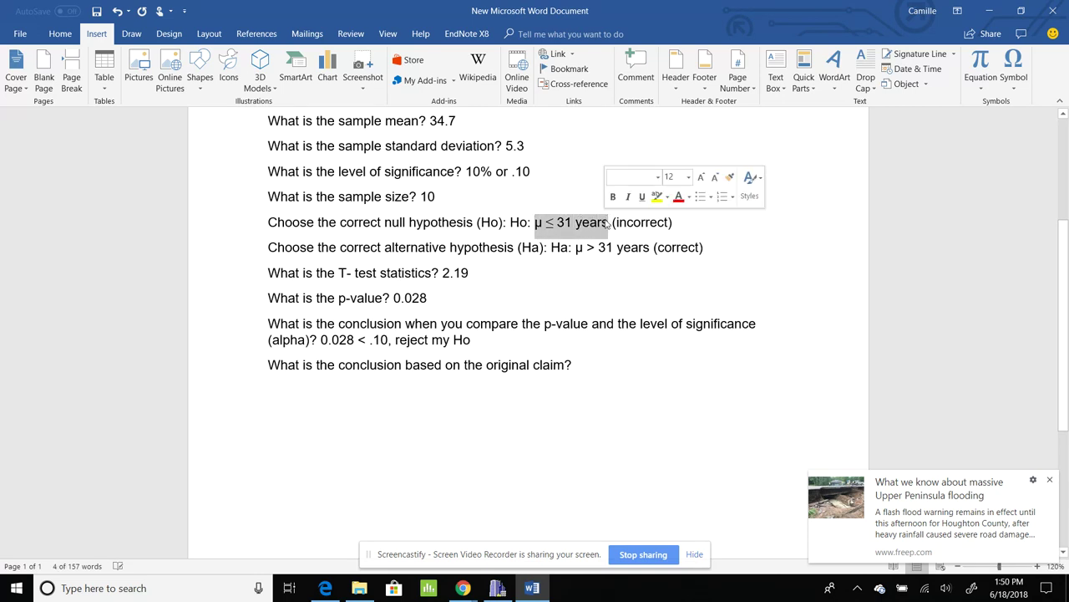
left_click(678, 222)
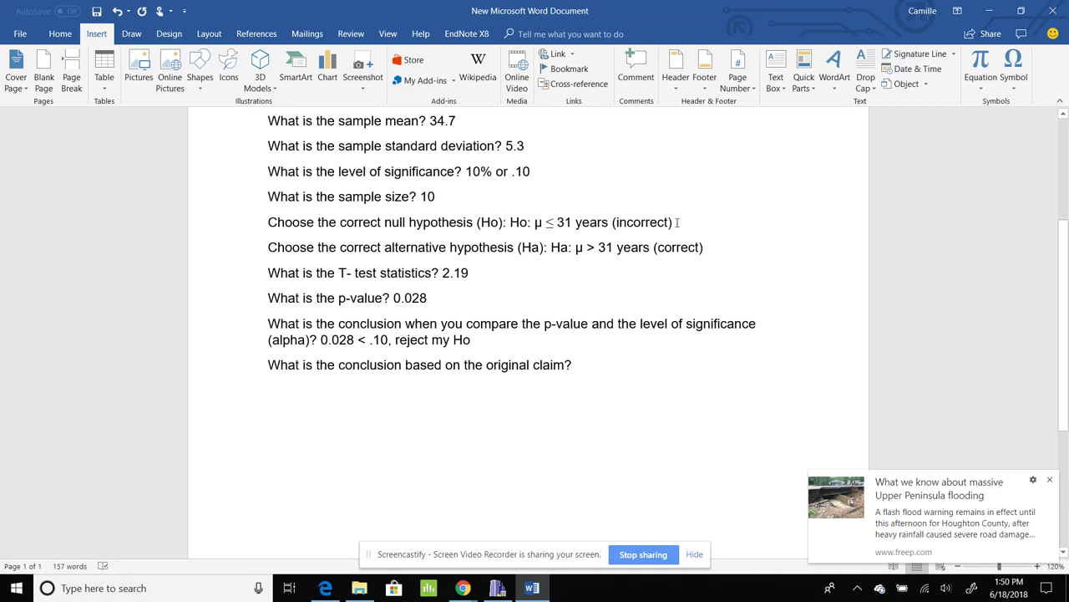
key("Up")
left_click(510, 222)
type("OC")
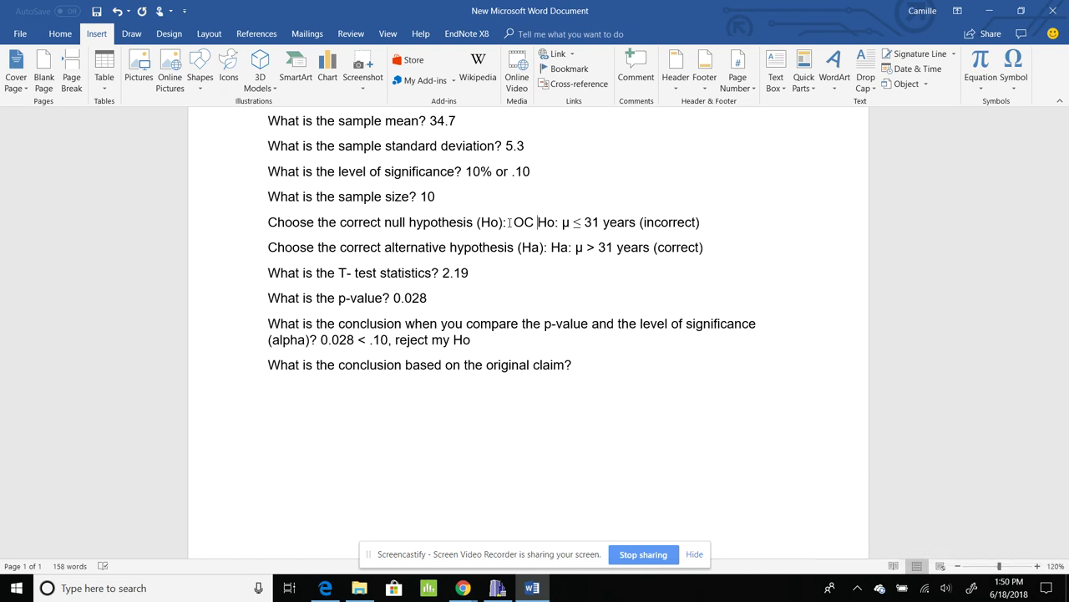
Start the final conclusion below the last question with 'At the 10% level of significance,'.
left_click(596, 370)
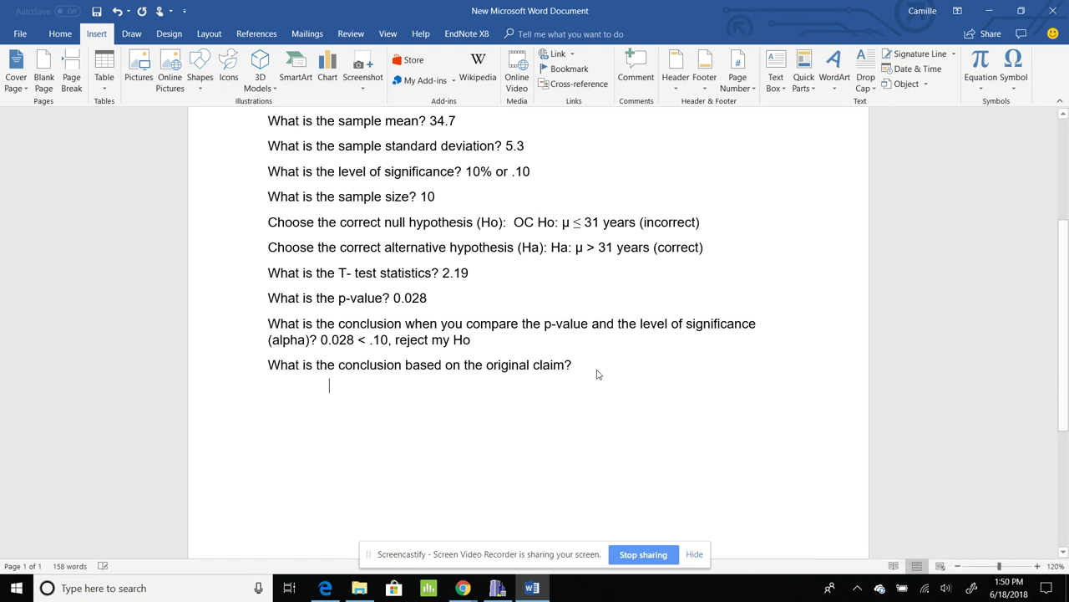
key("Return")
type("At the ")
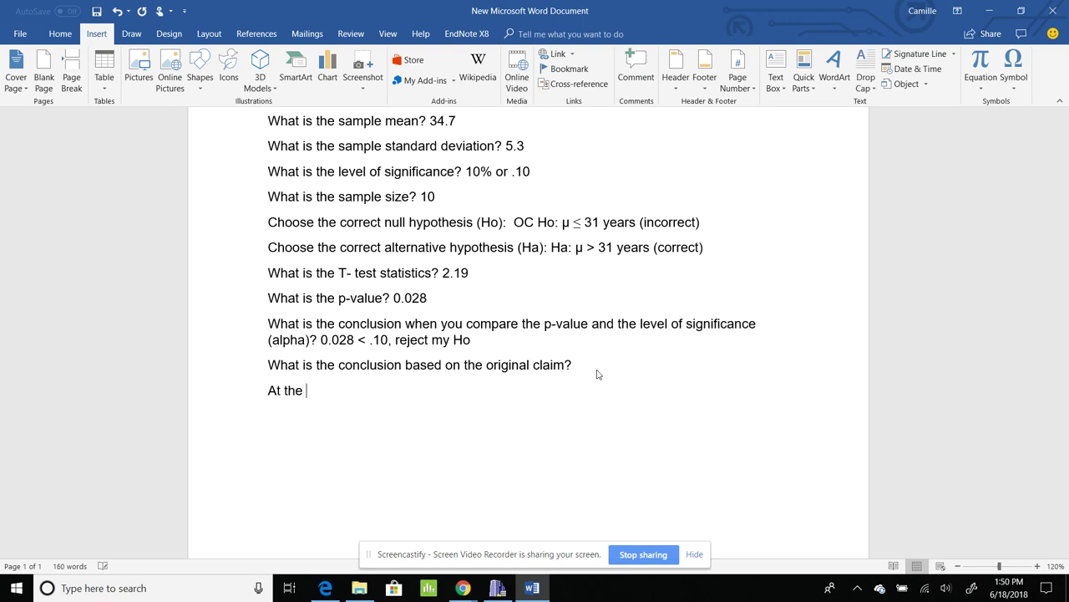
type("10% level of si")
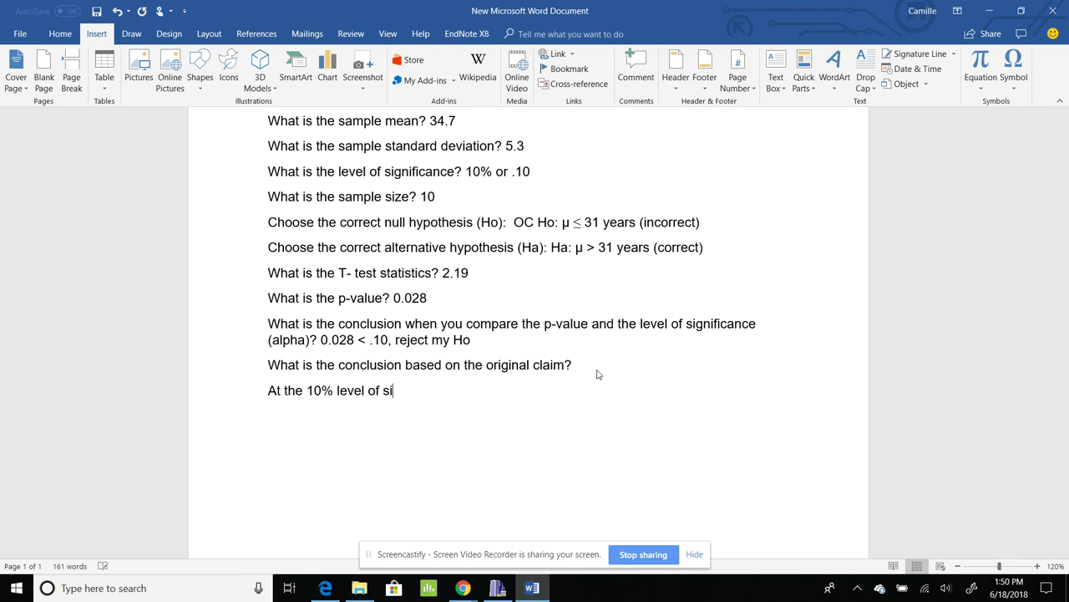
type("gnificance")
key("BackSpace")
type(", the")
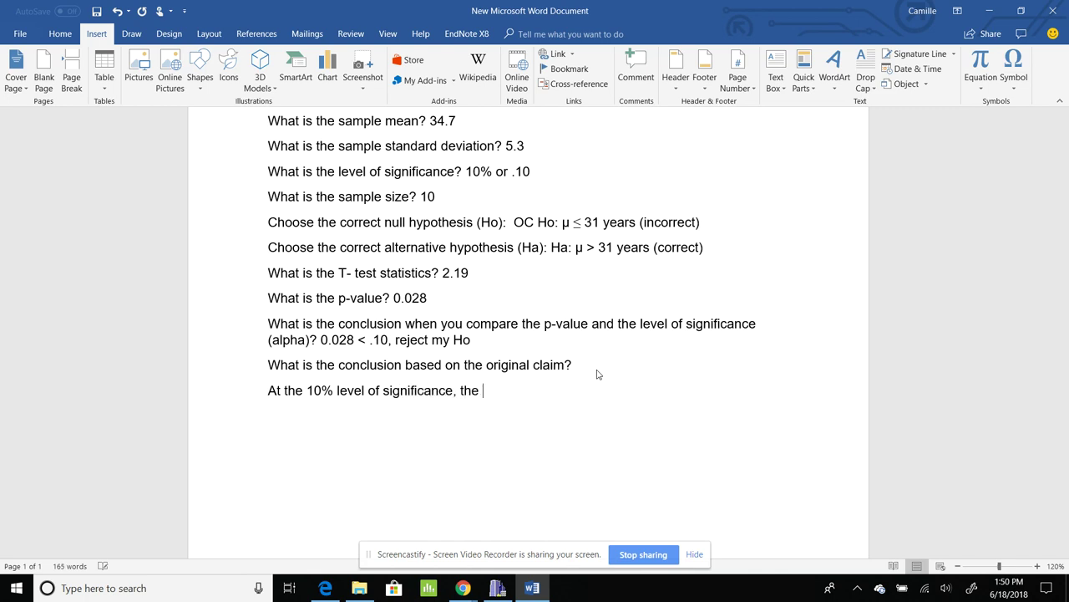
type(" a")
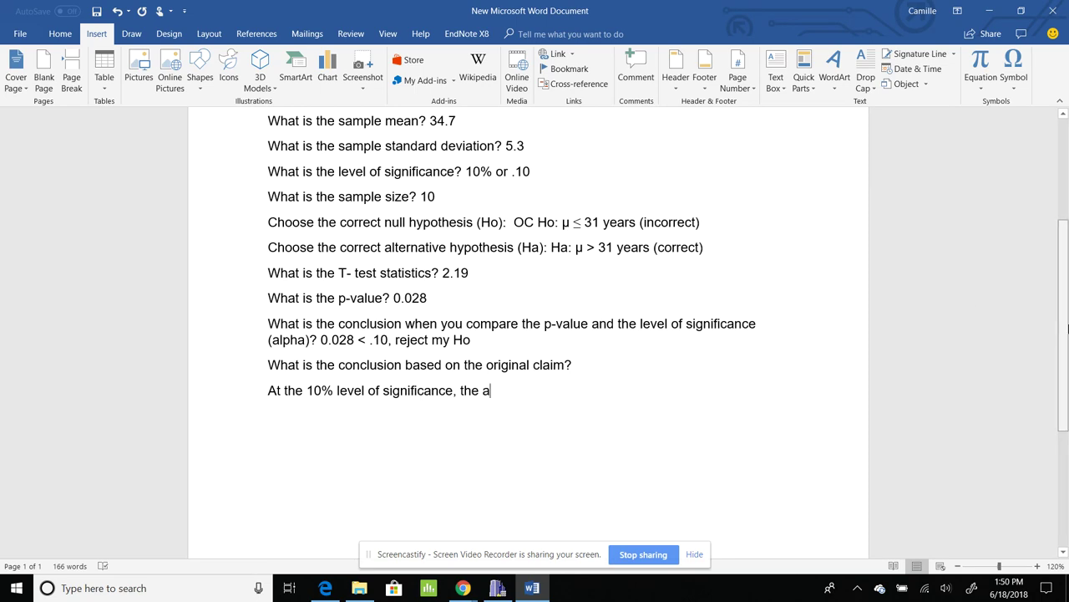
Finish the conclusion: 'the mean age is not at most 31 years.'.
scroll(1046, 207, "up", 5)
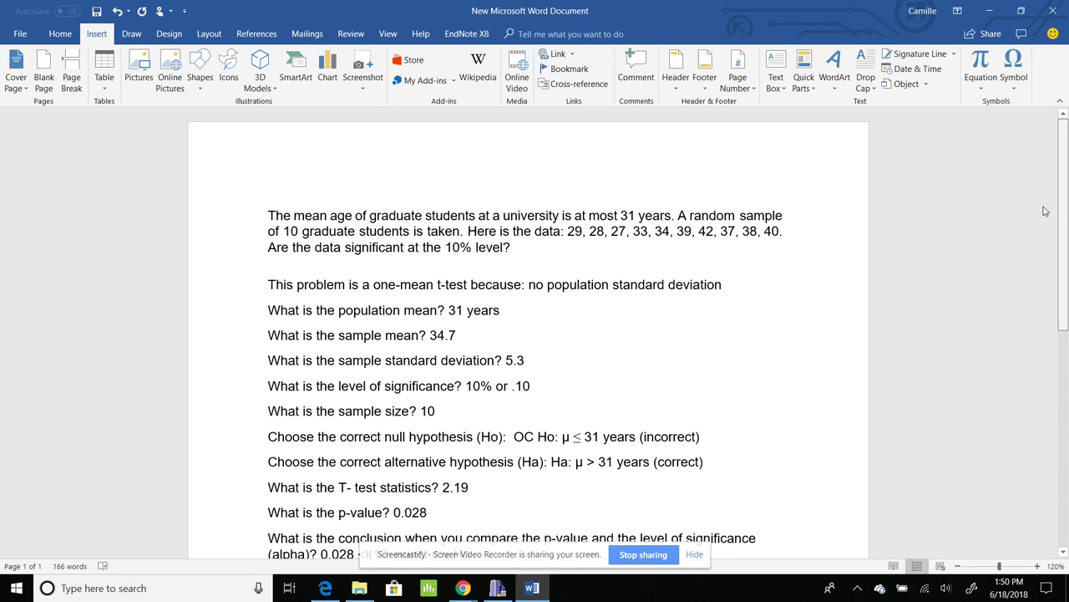
scroll(1051, 251, "down", 5)
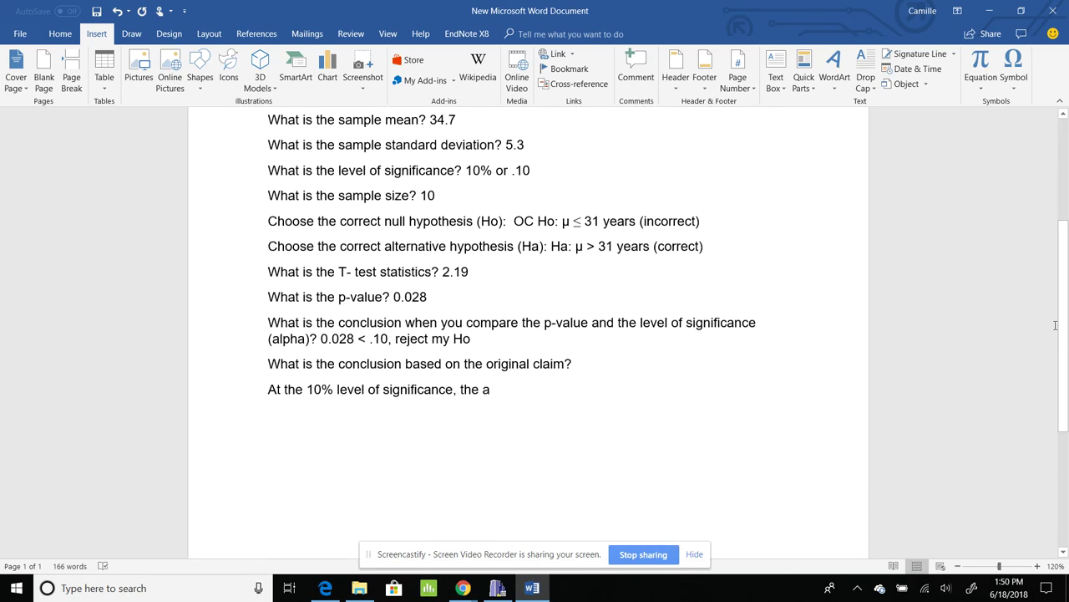
key("BackSpace")
type("mean age i")
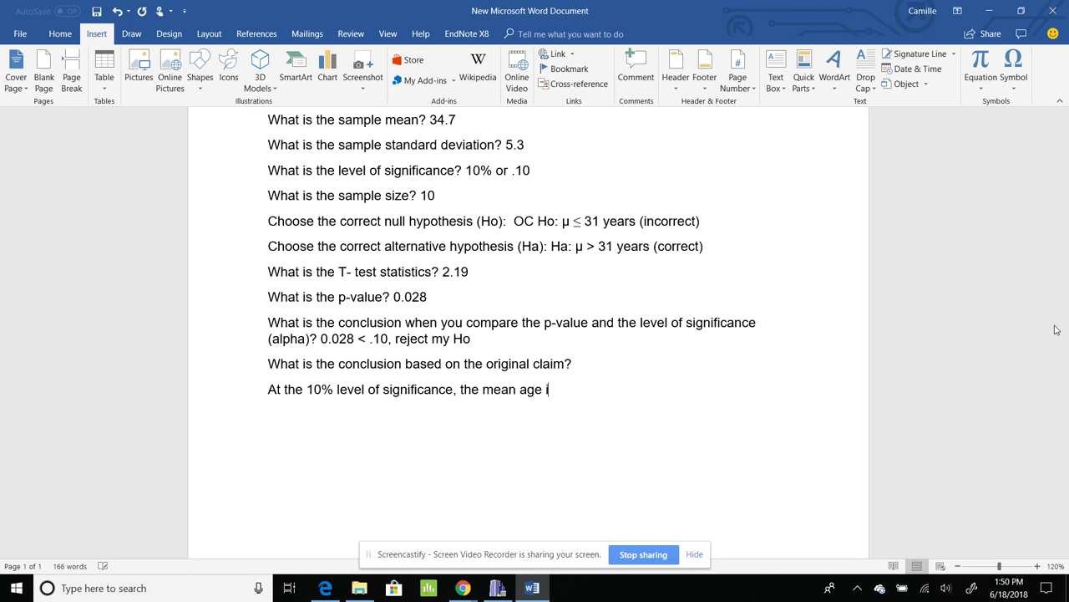
type("s not")
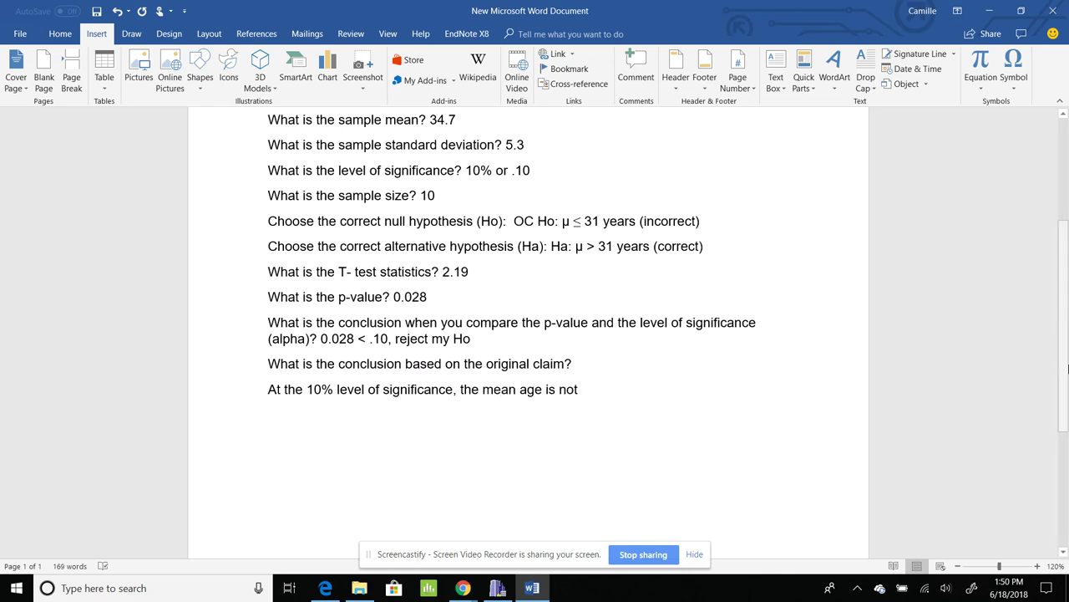
scroll(1061, 351, "up", 5)
scroll(1055, 334, "down", 3)
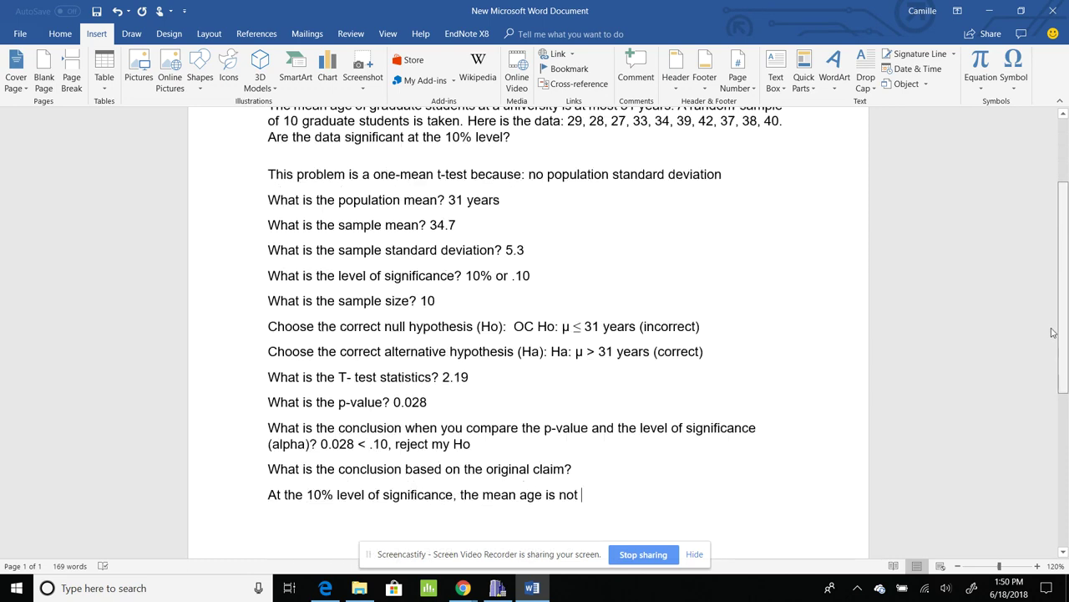
scroll(1052, 334, "down", 3)
type("at m")
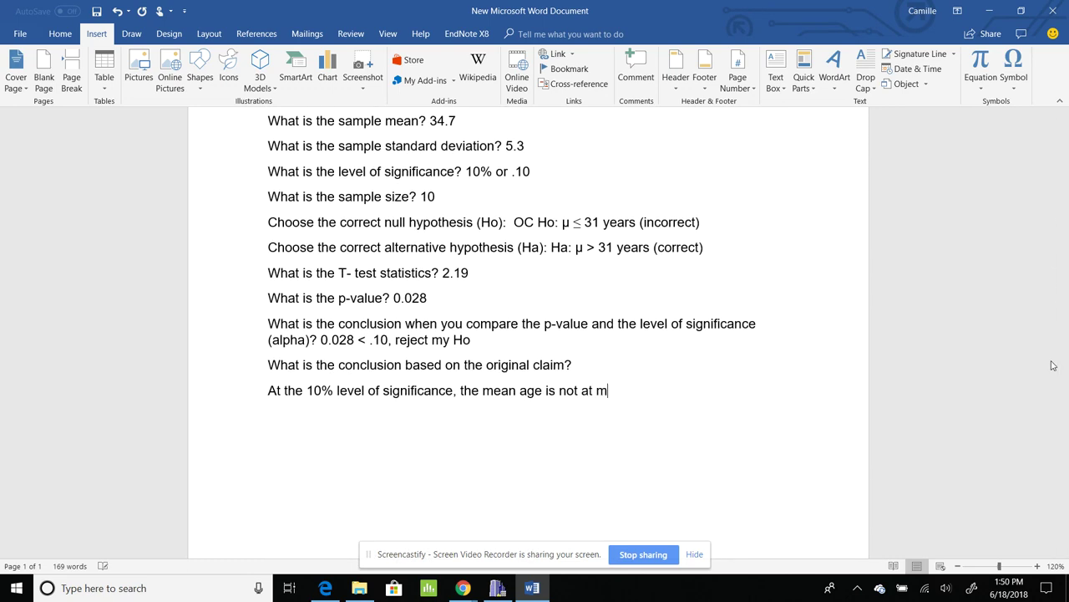
type("ost 31 years.")
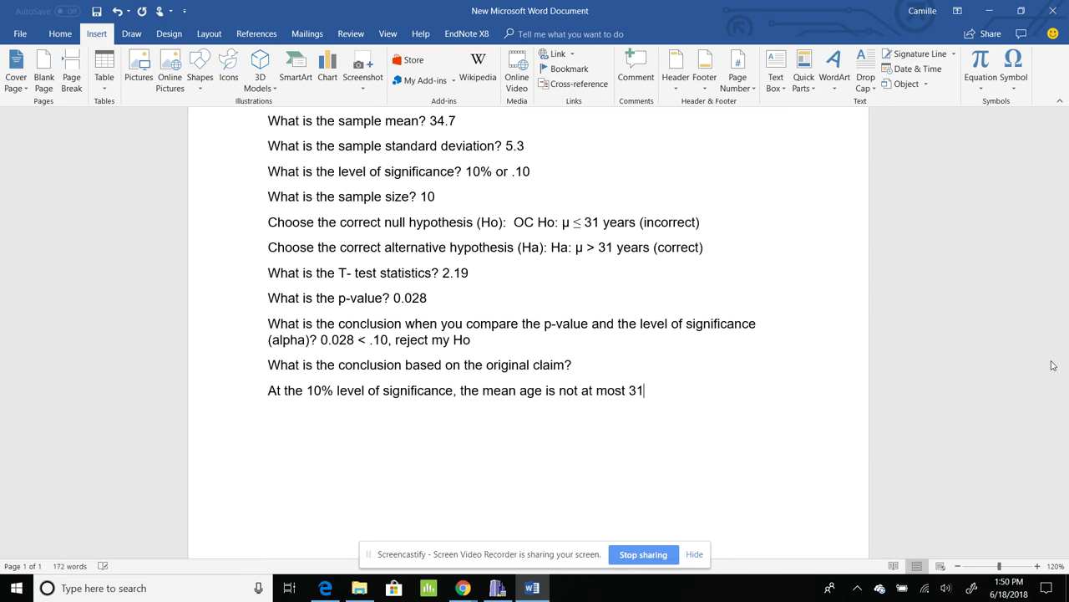